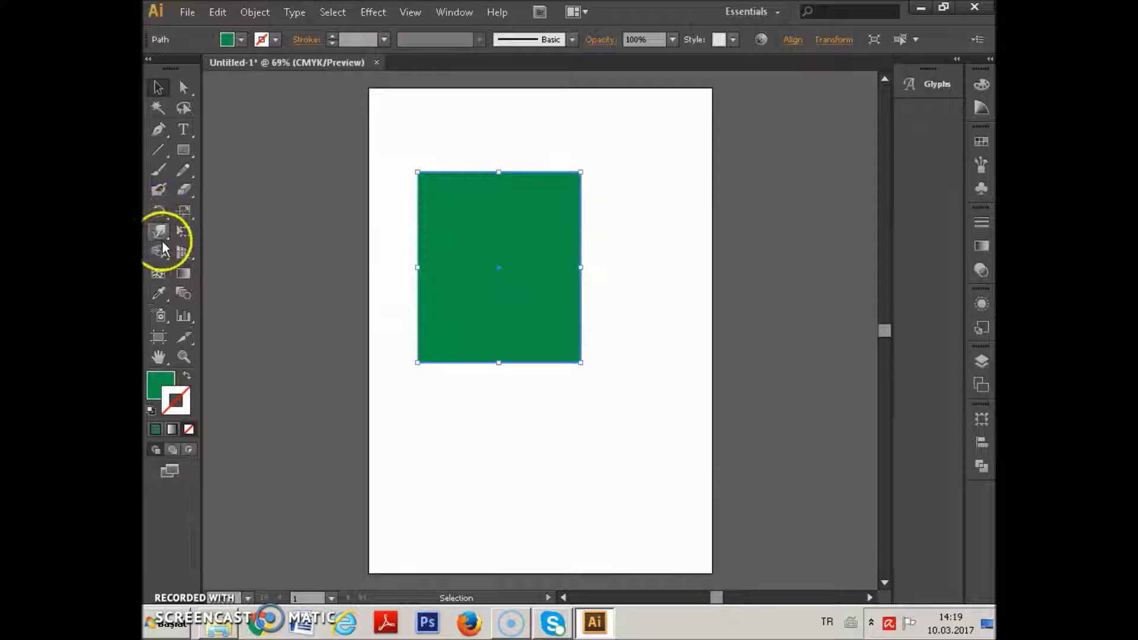
Warp the green rectangle with a top-edge bump, an outward right edge and a bulging bottom-right corner
{"action": "left_click", "coordinate": [159, 230]}
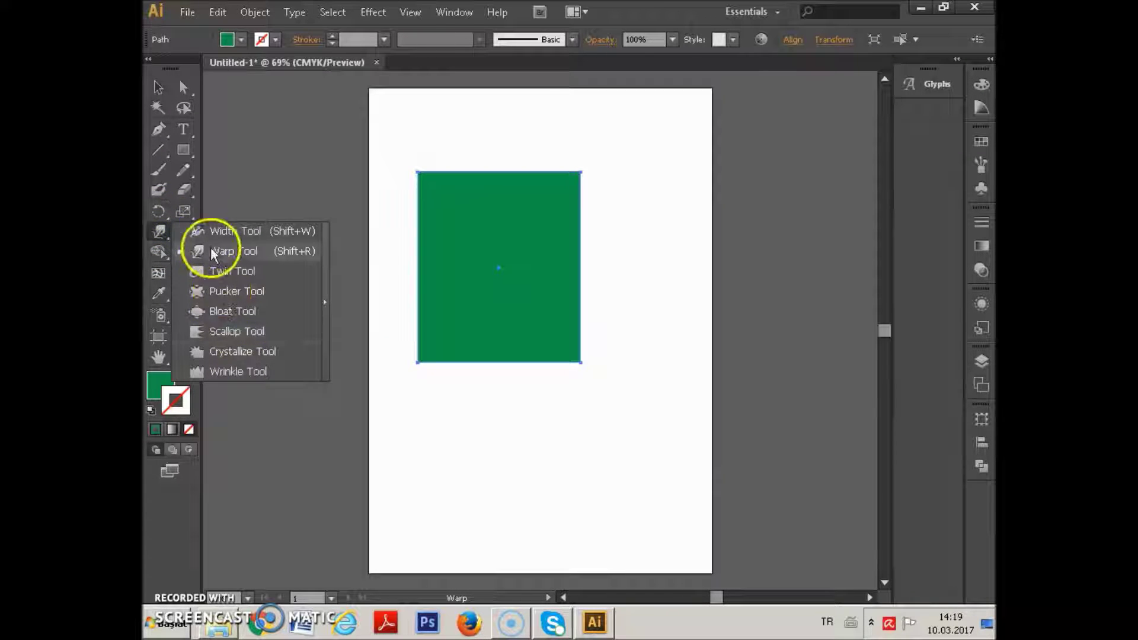
{"action": "left_click", "coordinate": [231, 251]}
{"action": "left_click_drag", "start_coordinate": [450, 198], "coordinate": [450, 148]}
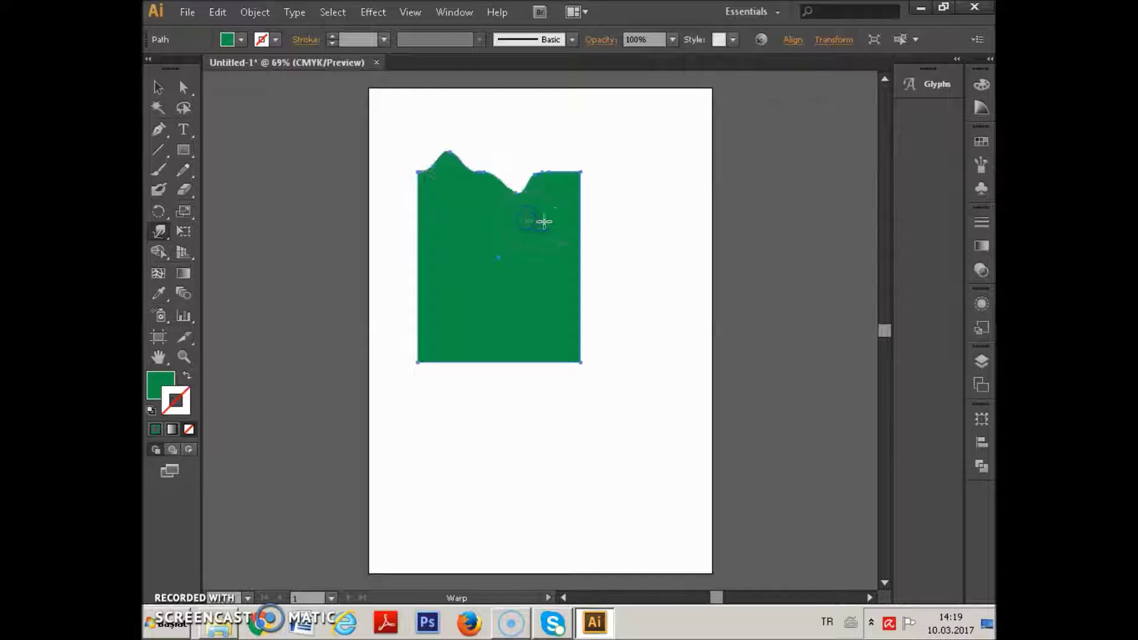
{"action": "mouse_move", "coordinate": [557, 173]}
{"action": "left_mouse_down"}
{"action": "mouse_move", "coordinate": [593, 158]}
{"action": "mouse_move", "coordinate": [602, 207]}
{"action": "left_mouse_up"}
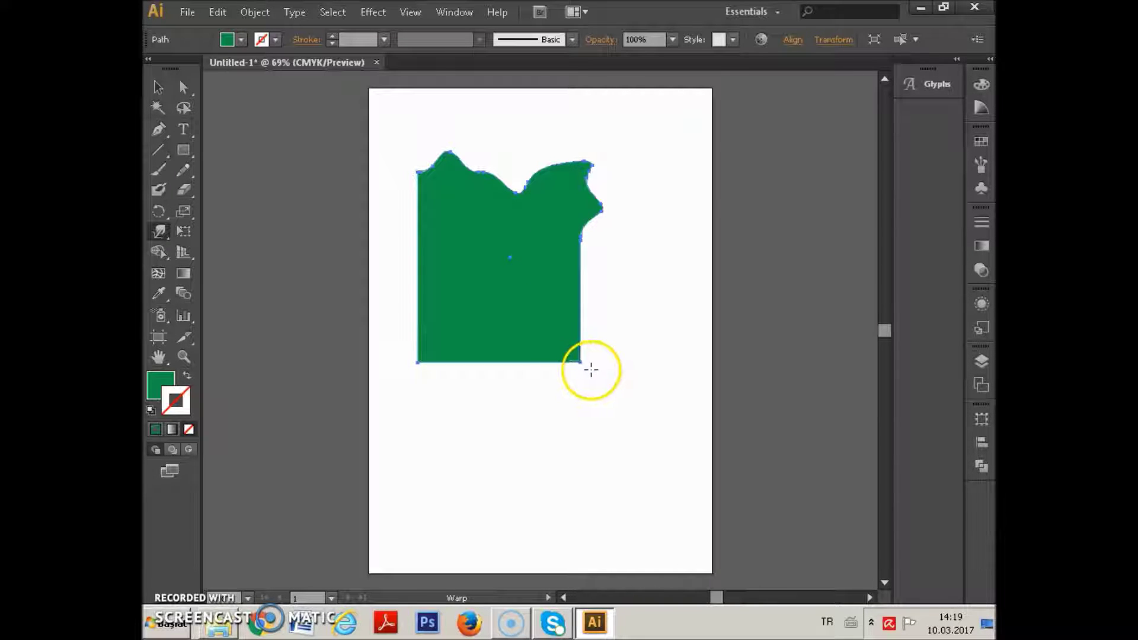
{"action": "mouse_move", "coordinate": [569, 351]}
{"action": "left_mouse_down"}
{"action": "mouse_move", "coordinate": [579, 388]}
{"action": "mouse_move", "coordinate": [591, 344]}
{"action": "left_mouse_up"}
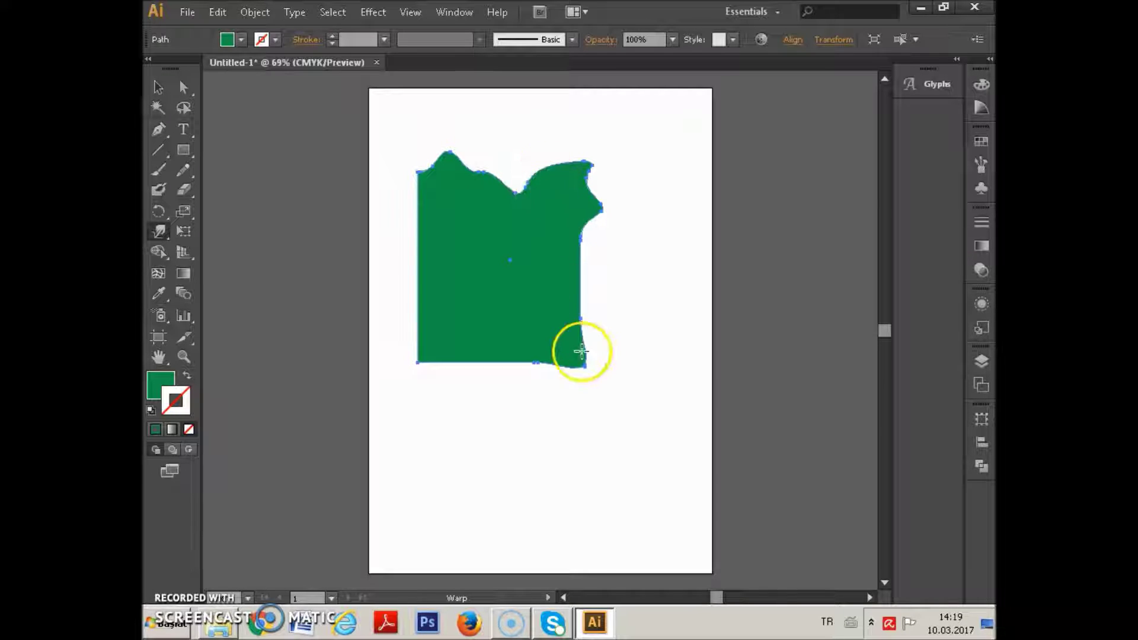
{"action": "left_click", "coordinate": [159, 231]}
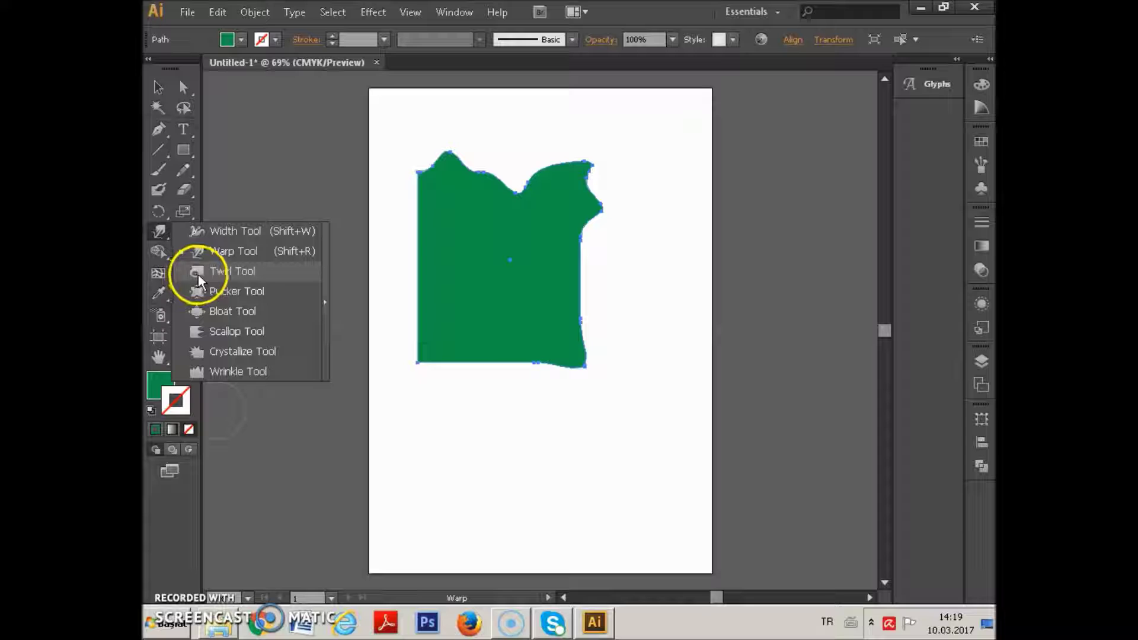
Twirl the shape's top-left corner into a swirl and curl the top-right lobe into a hook
{"action": "left_click", "coordinate": [223, 274]}
{"action": "left_click_drag", "start_coordinate": [432, 181], "coordinate": [432, 177]}
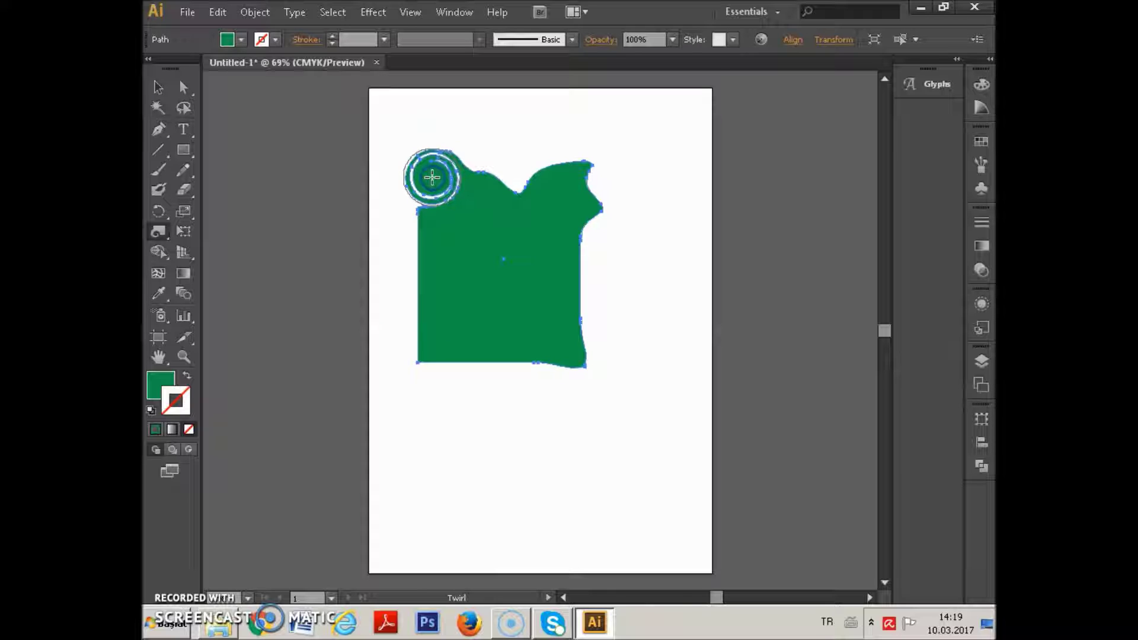
{"action": "left_click_drag", "start_coordinate": [430, 177], "coordinate": [430, 177]}
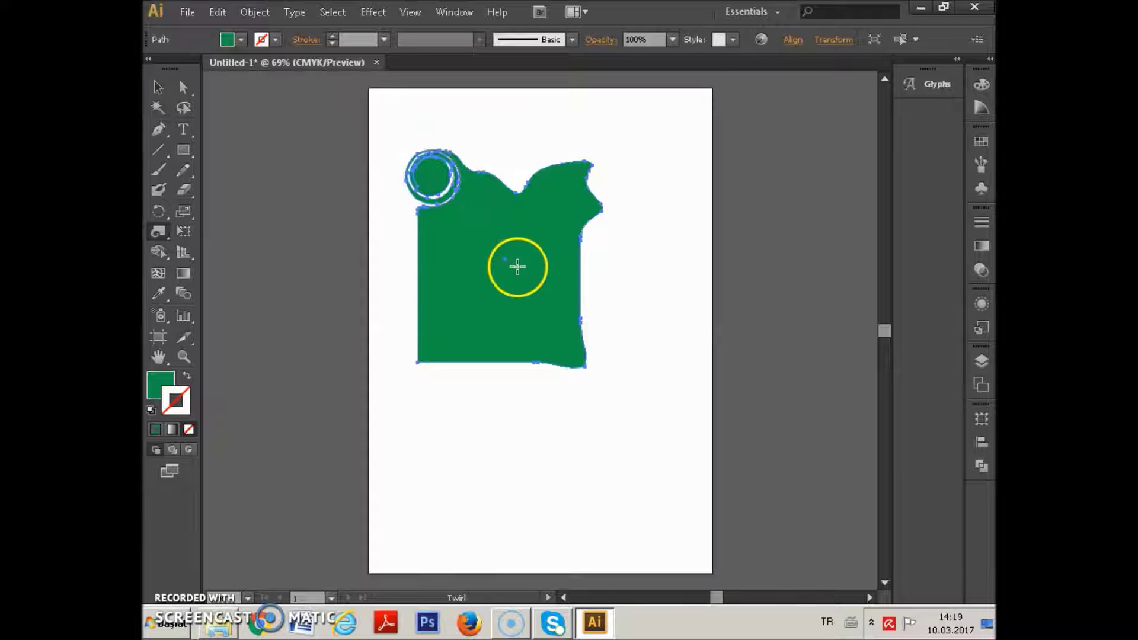
{"action": "left_click_drag", "start_coordinate": [555, 205], "coordinate": [571, 203]}
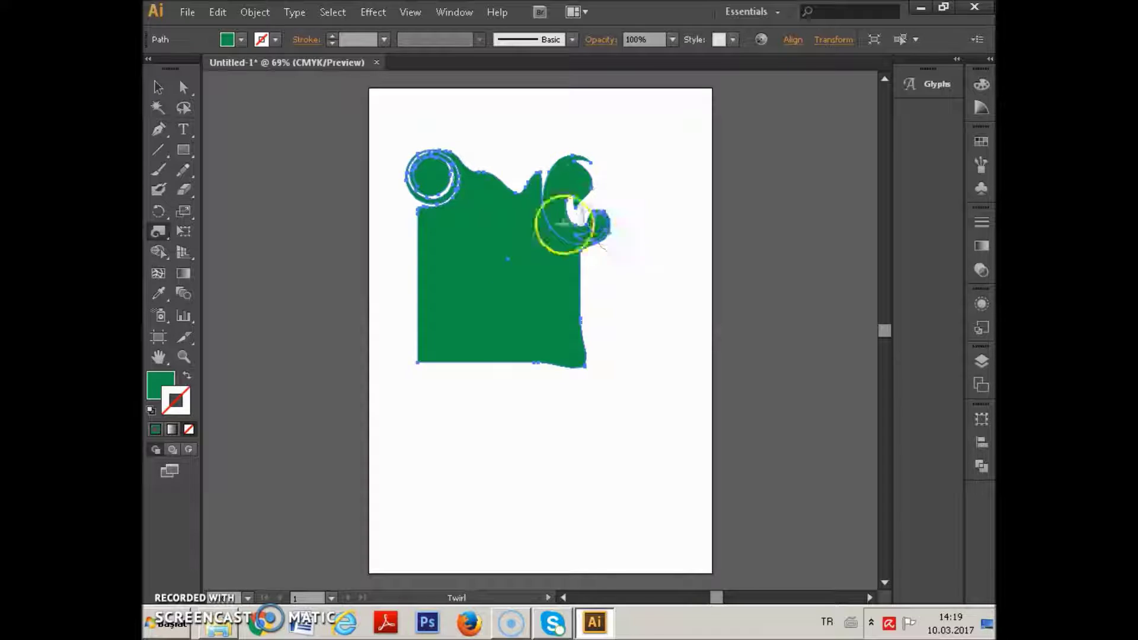
{"action": "left_click", "coordinate": [158, 231]}
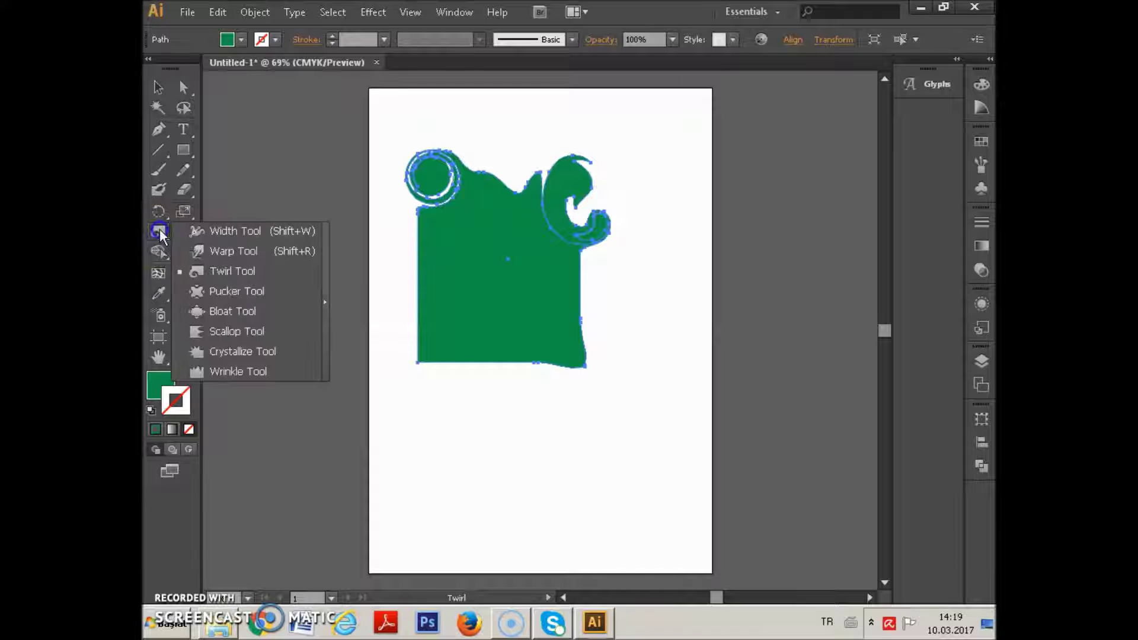
{"action": "left_click", "coordinate": [215, 293]}
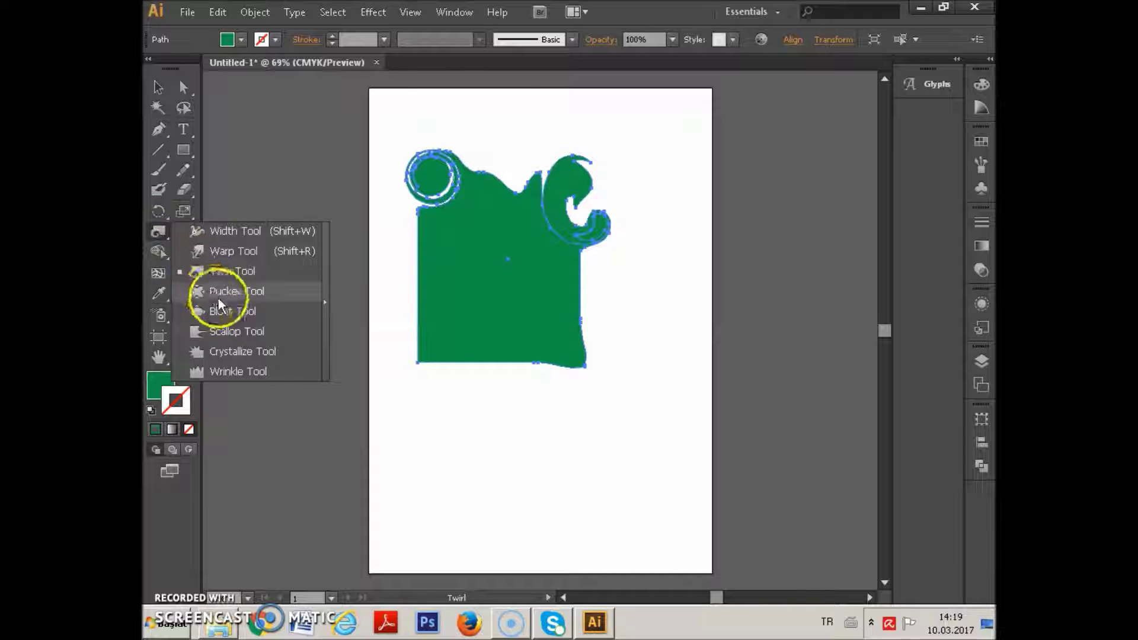
Pucker the green shape's left edge into a deep notch with a pointed spike below
{"action": "left_click", "coordinate": [225, 292]}
{"action": "left_click_drag", "start_coordinate": [429, 237], "coordinate": [419, 241]}
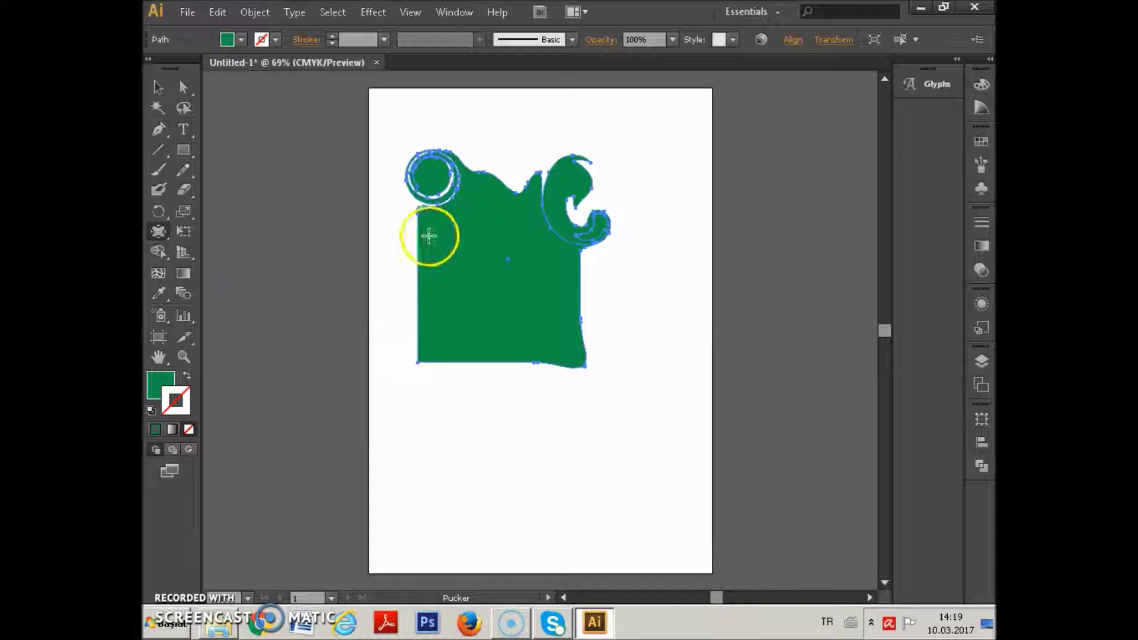
{"action": "left_click_drag", "start_coordinate": [389, 292], "coordinate": [502, 268]}
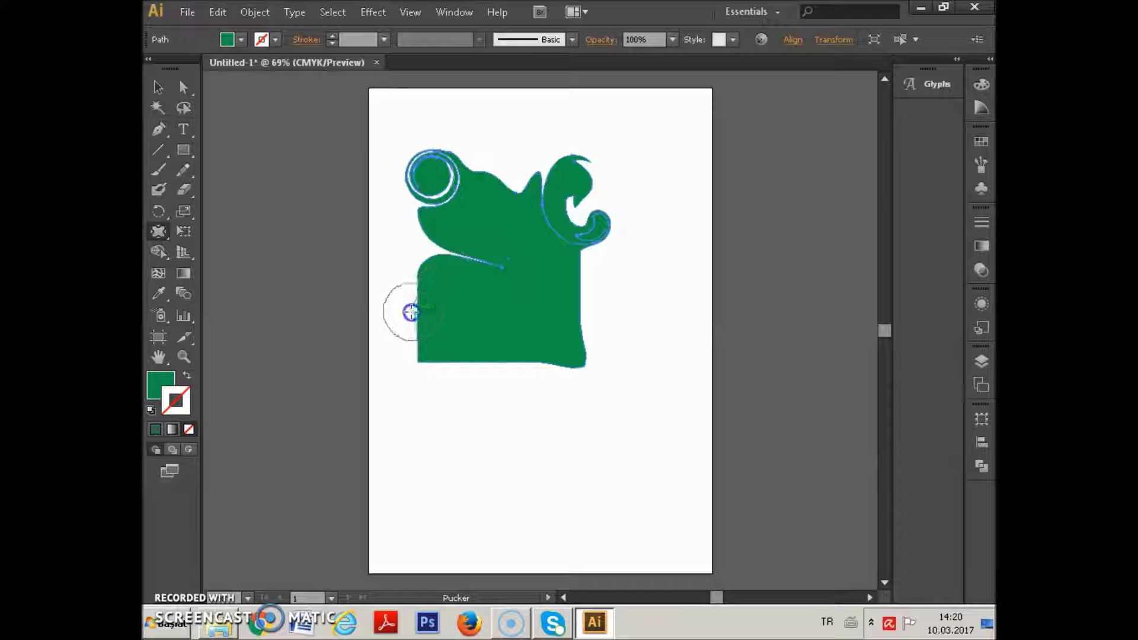
{"action": "left_click_drag", "start_coordinate": [381, 325], "coordinate": [385, 336]}
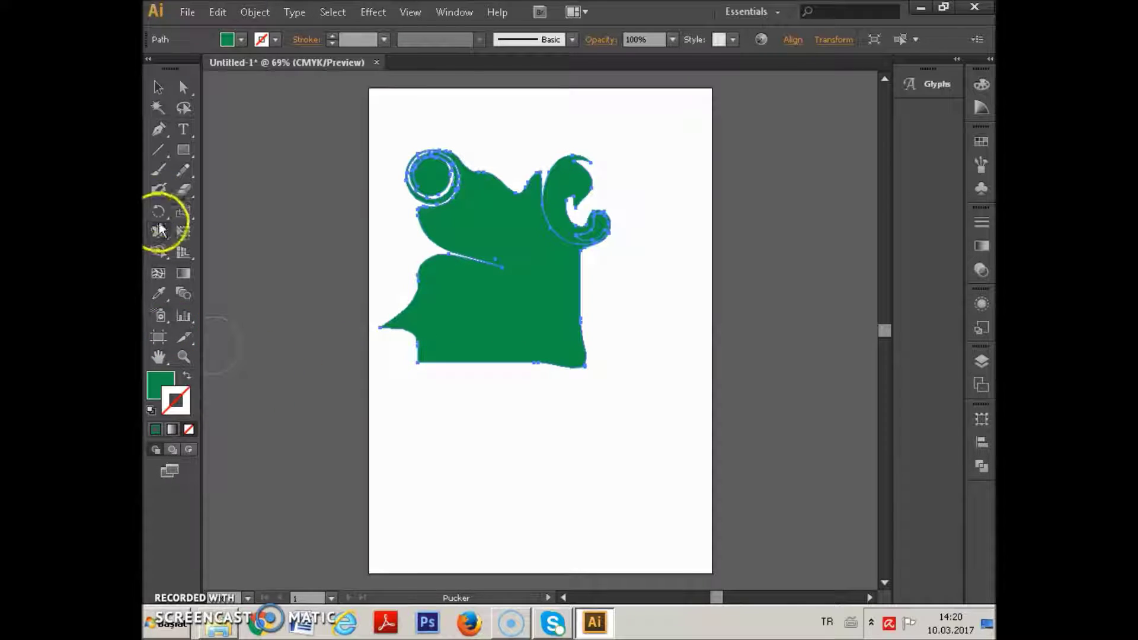
{"action": "left_click_drag", "start_coordinate": [158, 231], "coordinate": [239, 315]}
Bloat the shape's lower-left edge into large rounded lobes
{"action": "mouse_move", "coordinate": [414, 337]}
{"action": "left_mouse_down"}
{"action": "mouse_move", "coordinate": [421, 358]}
{"action": "mouse_move", "coordinate": [391, 376]}
{"action": "mouse_move", "coordinate": [450, 373]}
{"action": "mouse_move", "coordinate": [422, 368]}
{"action": "mouse_move", "coordinate": [468, 325]}
{"action": "mouse_move", "coordinate": [490, 389]}
{"action": "mouse_move", "coordinate": [539, 364]}
{"action": "mouse_move", "coordinate": [506, 306]}
{"action": "mouse_move", "coordinate": [589, 353]}
{"action": "mouse_move", "coordinate": [461, 314]}
{"action": "left_mouse_up"}
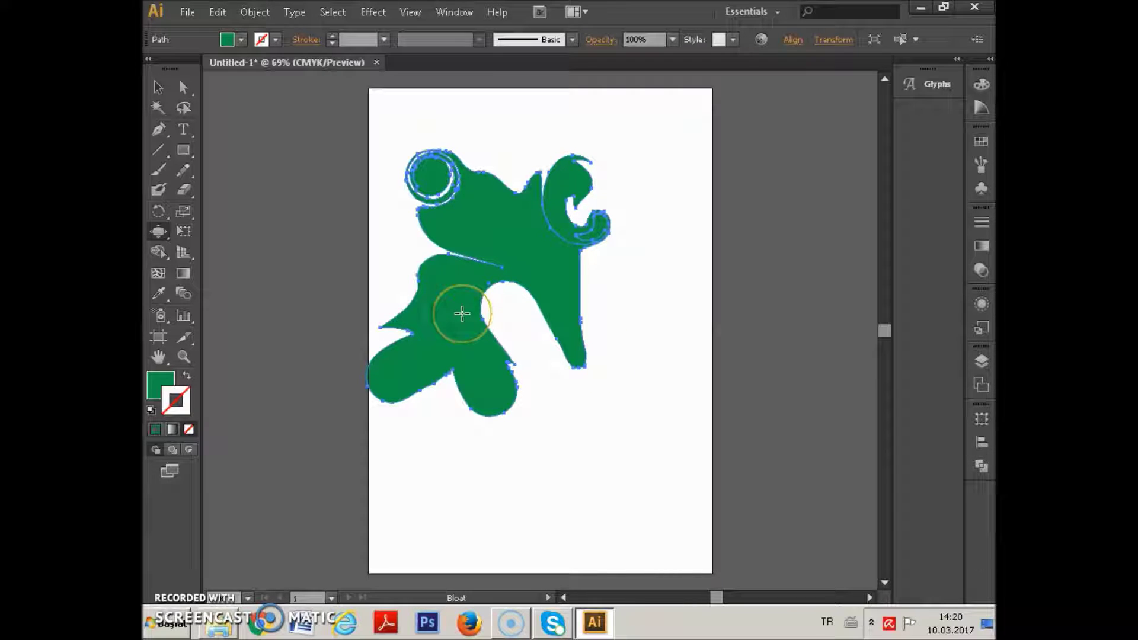
{"action": "left_click", "coordinate": [157, 232]}
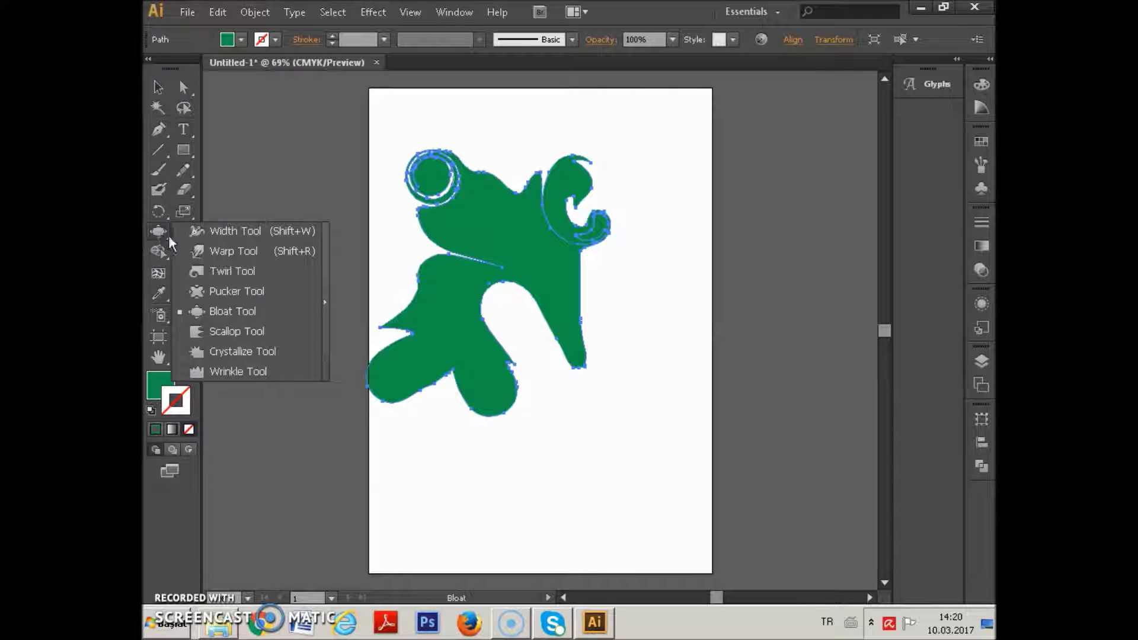
{"action": "left_click_drag", "start_coordinate": [244, 357], "coordinate": [217, 332]}
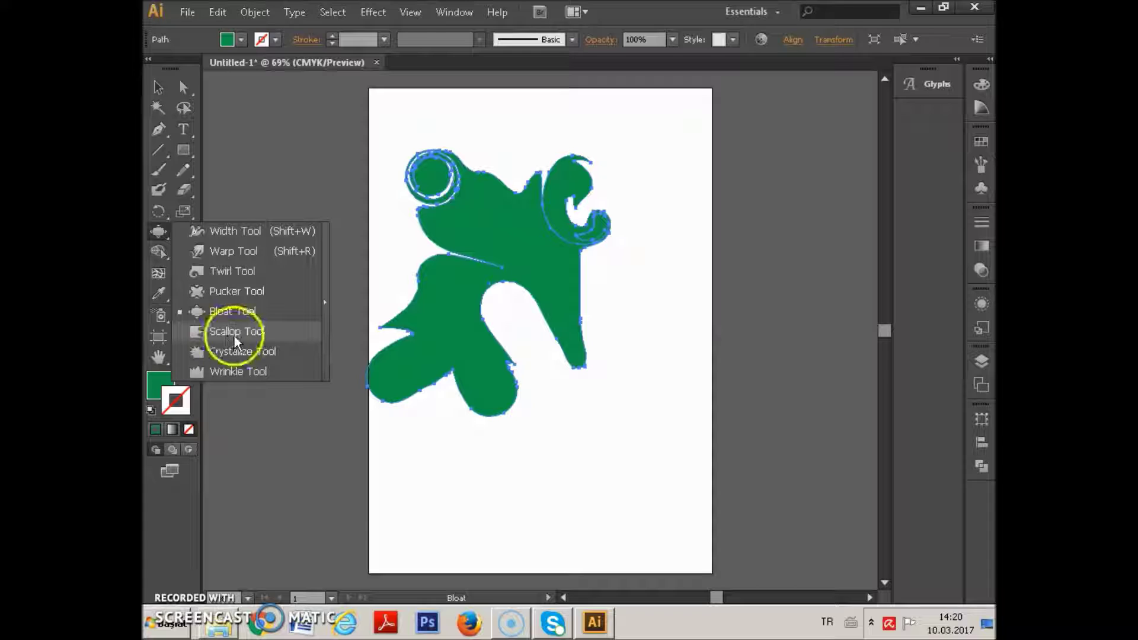
Scallop the shape's right, top and lower-left edges with fine fringed spikes
{"action": "left_click", "coordinate": [234, 333]}
{"action": "left_click_drag", "start_coordinate": [580, 288], "coordinate": [581, 303]}
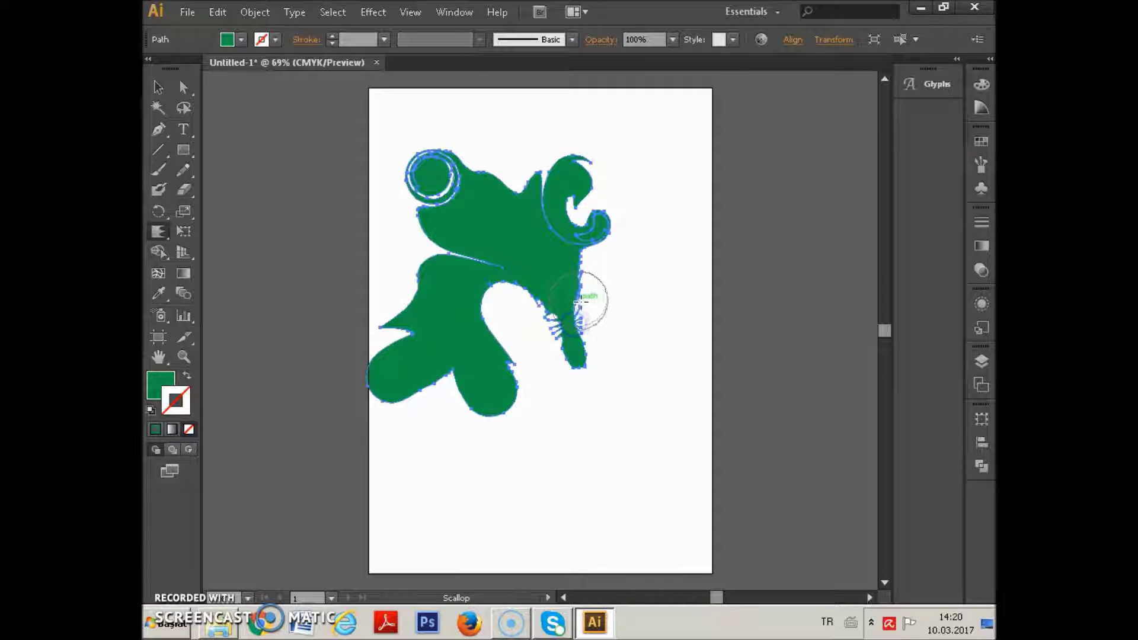
{"action": "left_click_drag", "start_coordinate": [580, 302], "coordinate": [498, 191]}
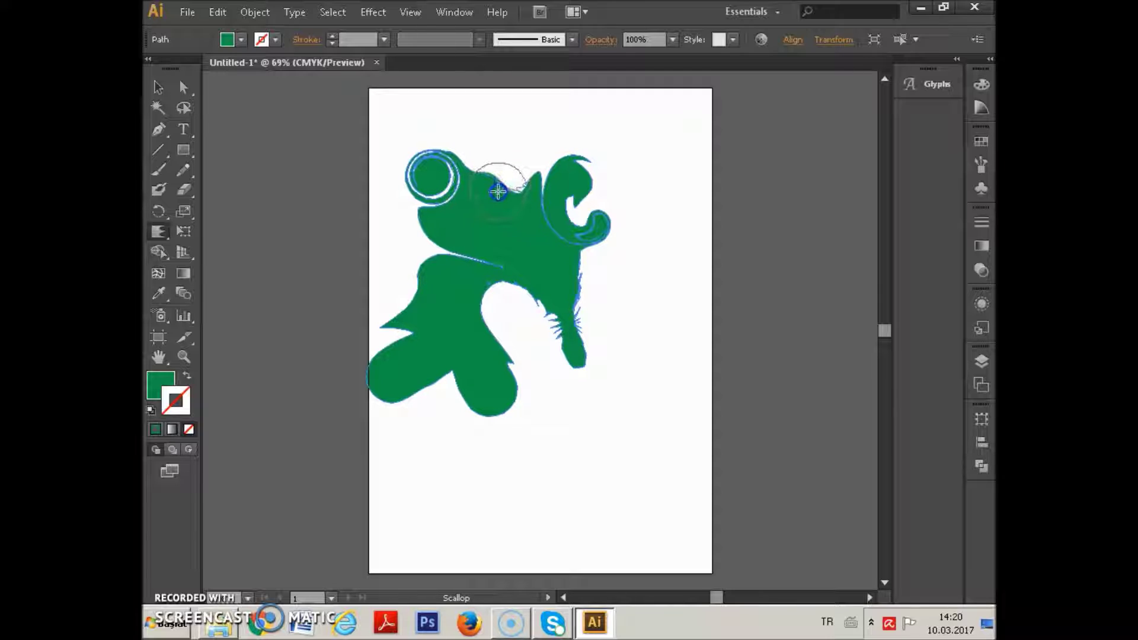
{"action": "left_click", "coordinate": [497, 191]}
{"action": "left_click_drag", "start_coordinate": [497, 190], "coordinate": [498, 211]}
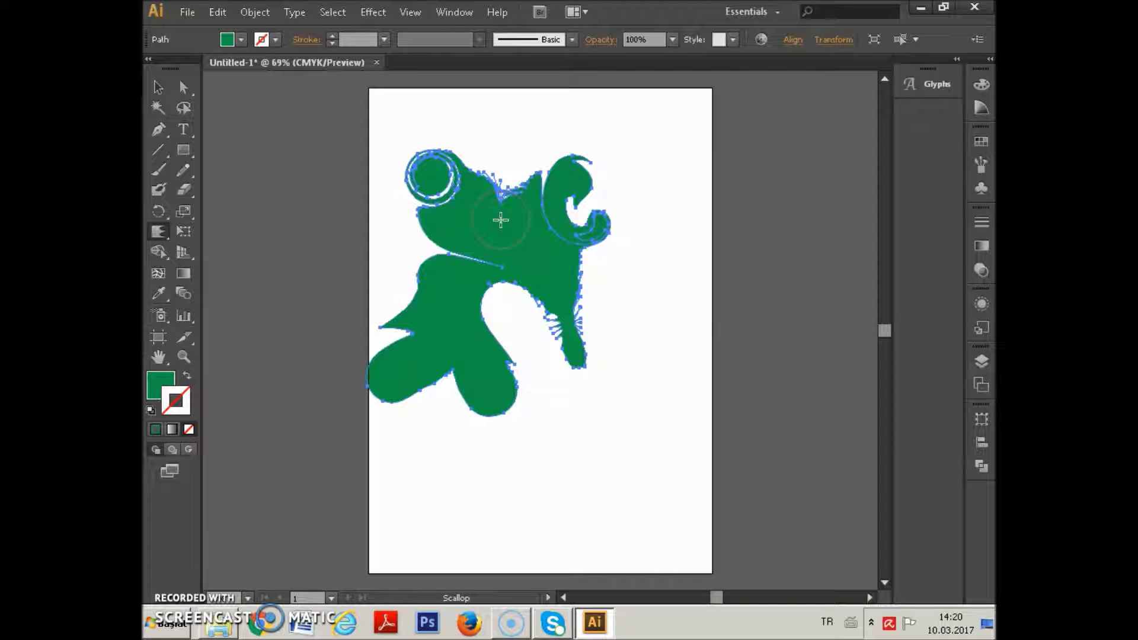
{"action": "left_click_drag", "start_coordinate": [457, 178], "coordinate": [444, 269]}
{"action": "left_click", "coordinate": [432, 272]}
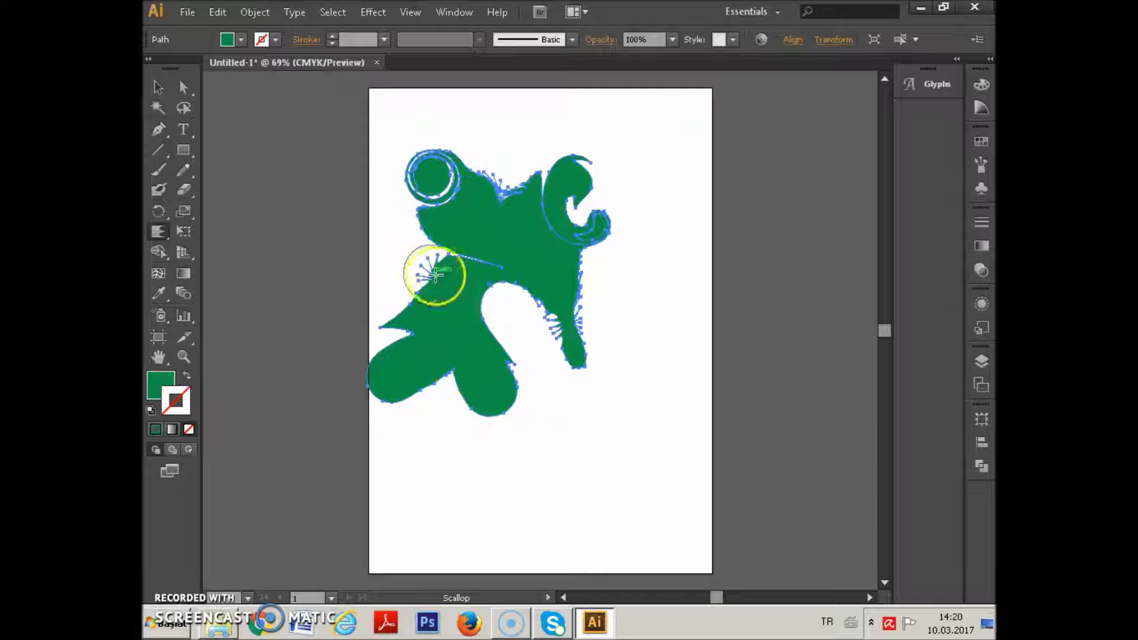
Crystallize the left edge, bottom lobe and lower lobe's right edge into sharp spikes
{"action": "left_click", "coordinate": [159, 236]}
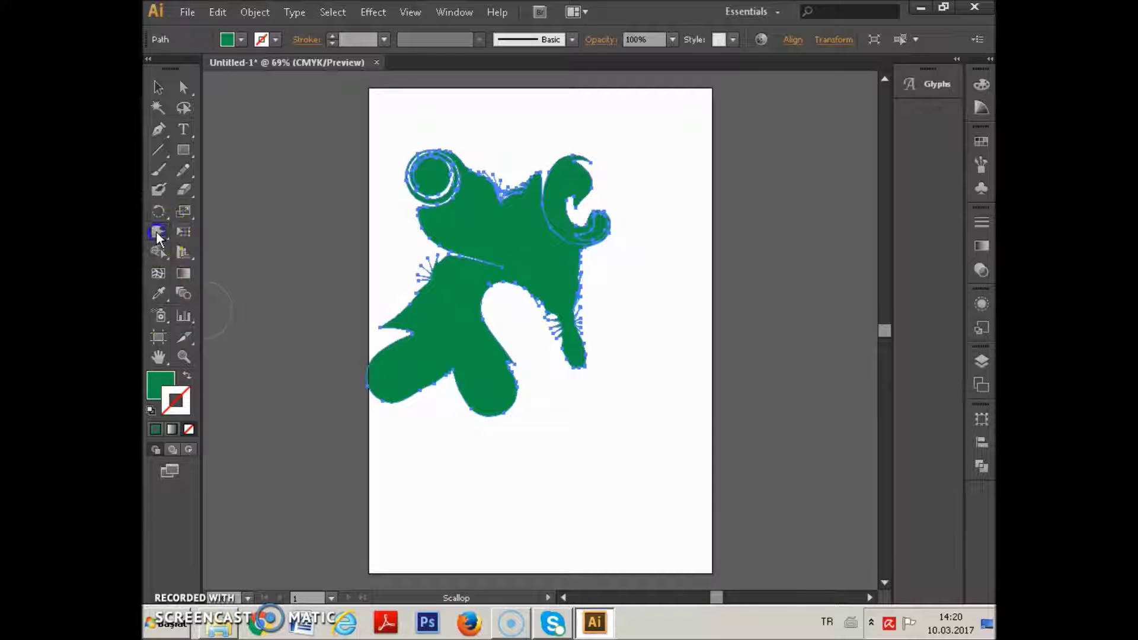
{"action": "left_click_drag", "start_coordinate": [158, 236], "coordinate": [203, 331]}
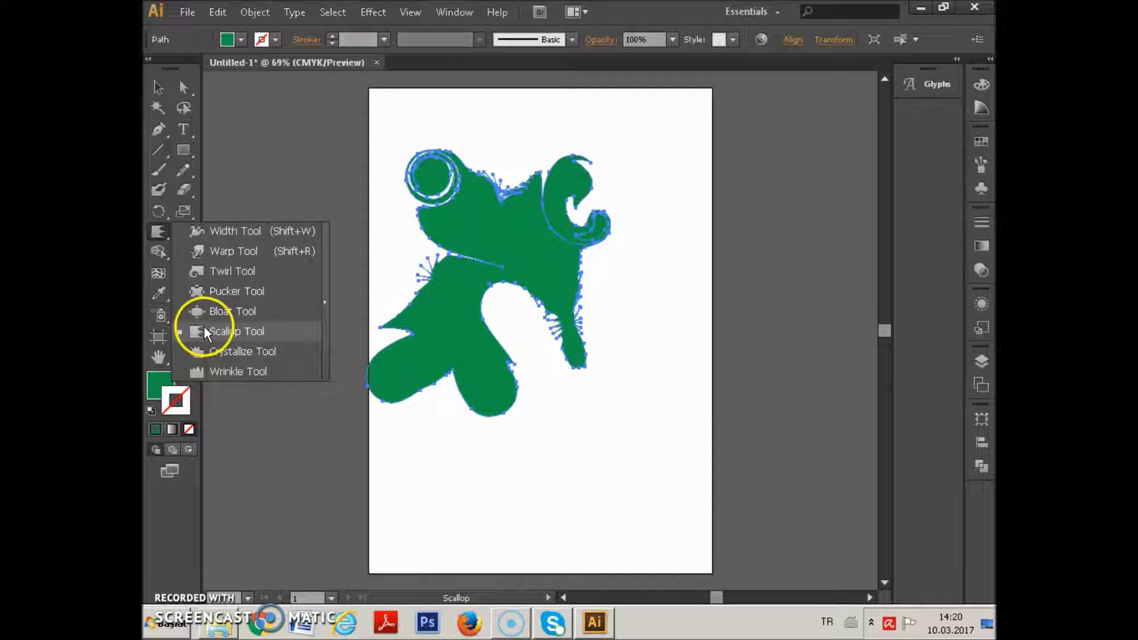
{"action": "left_click", "coordinate": [225, 356]}
{"action": "left_click_drag", "start_coordinate": [407, 325], "coordinate": [381, 302]}
{"action": "left_click", "coordinate": [420, 320]}
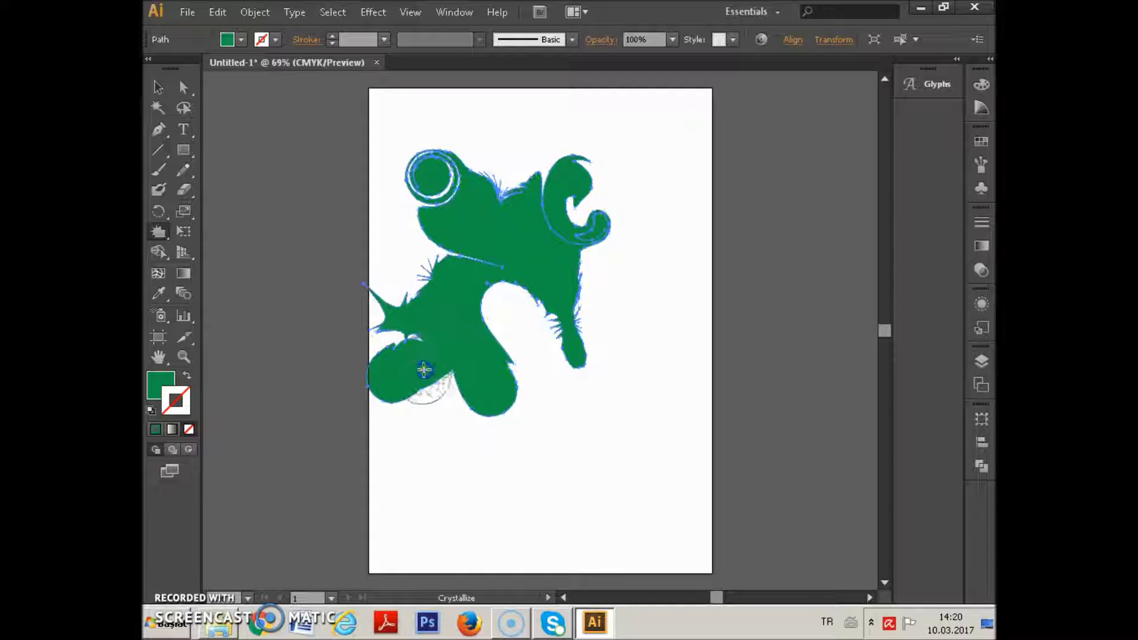
{"action": "left_click_drag", "start_coordinate": [420, 321], "coordinate": [417, 407]}
{"action": "left_click_drag", "start_coordinate": [511, 406], "coordinate": [450, 387]}
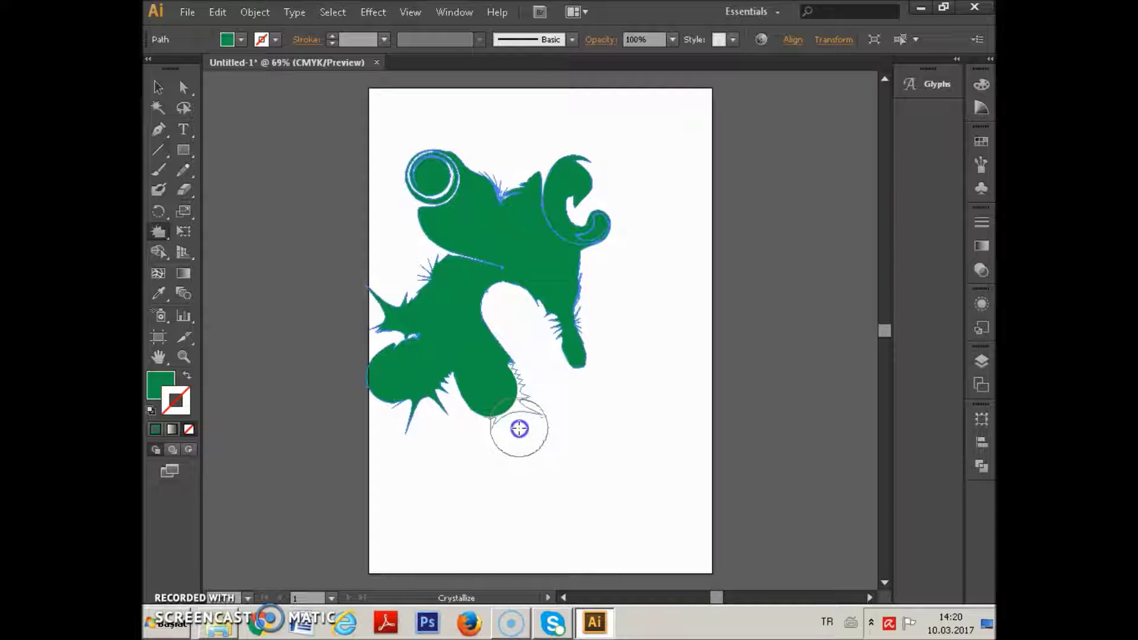
Spike the notch under the lower lobe and wrinkle the blob's lower-left edge
{"action": "left_click_drag", "start_coordinate": [449, 387], "coordinate": [458, 388]}
{"action": "left_click", "coordinate": [159, 229]}
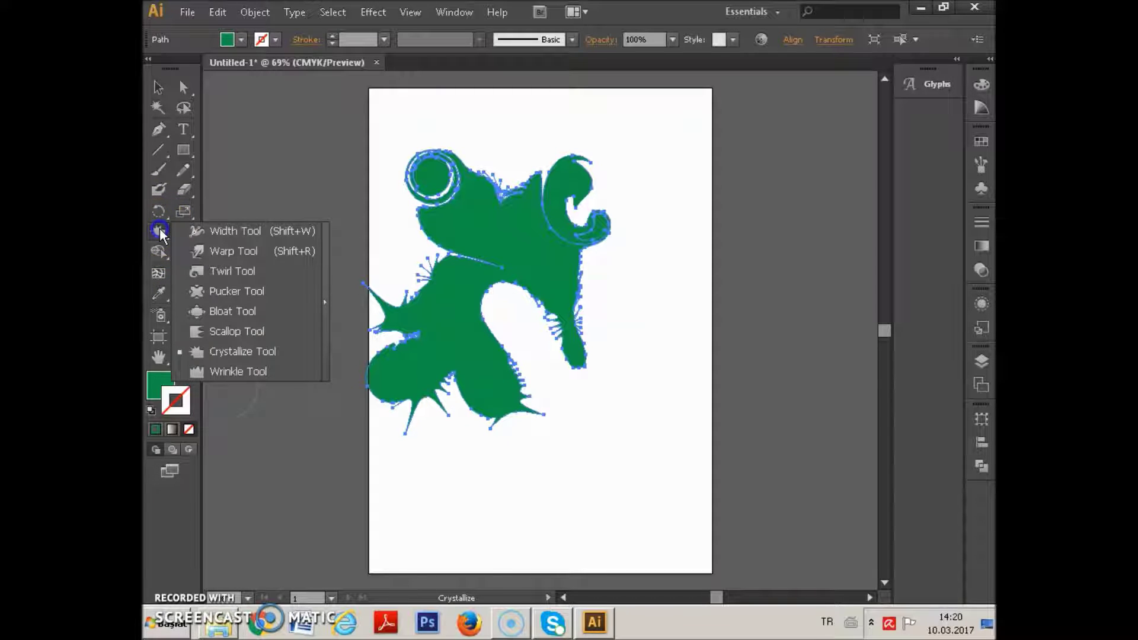
{"action": "left_click", "coordinate": [232, 373]}
{"action": "mouse_move", "coordinate": [381, 391]}
{"action": "left_mouse_down"}
{"action": "mouse_move", "coordinate": [406, 425]}
{"action": "mouse_move", "coordinate": [498, 419]}
{"action": "mouse_move", "coordinate": [534, 366]}
{"action": "mouse_move", "coordinate": [478, 318]}
{"action": "mouse_move", "coordinate": [499, 303]}
{"action": "mouse_move", "coordinate": [537, 361]}
{"action": "left_mouse_up"}
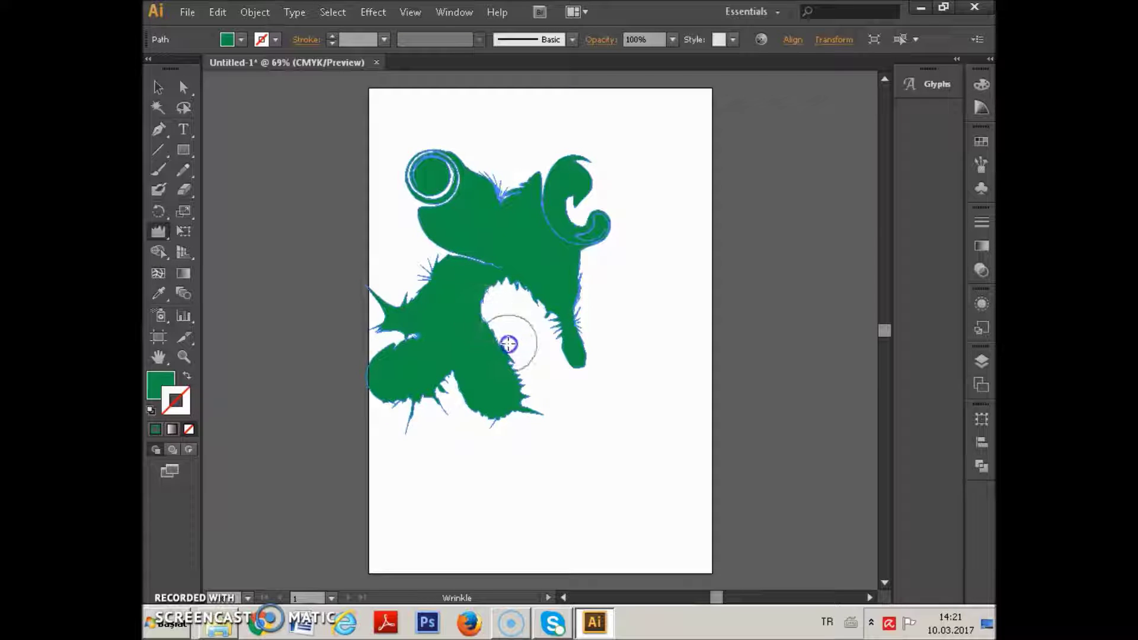
Wrinkle the blob's upper edge once more, then reselect the green blob
{"action": "left_click", "coordinate": [158, 87]}
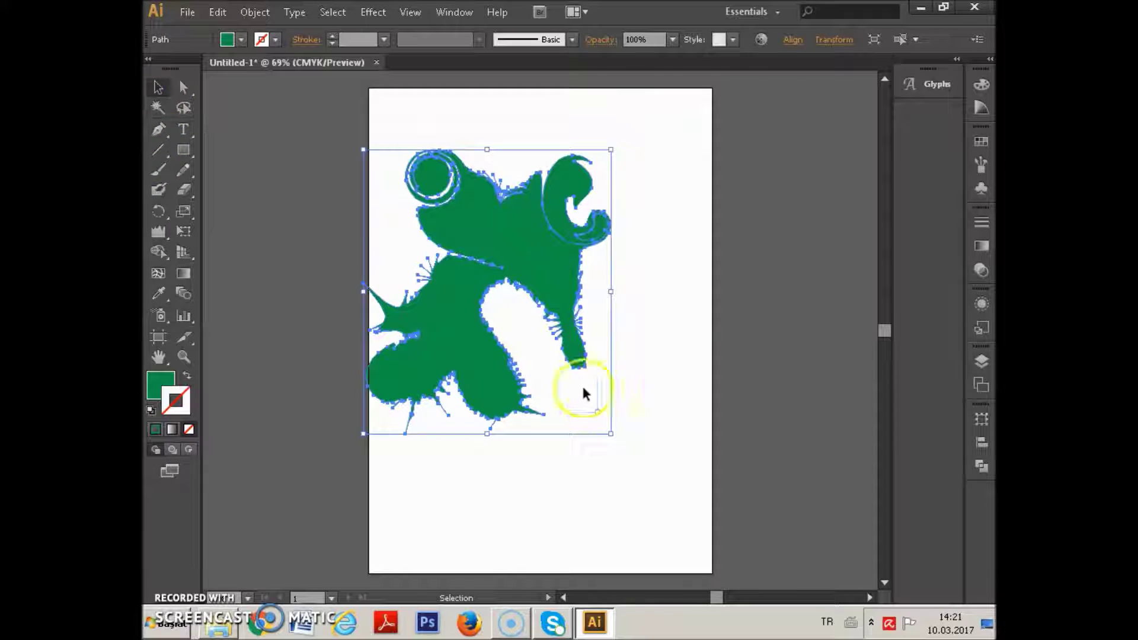
{"action": "left_click", "coordinate": [628, 372]}
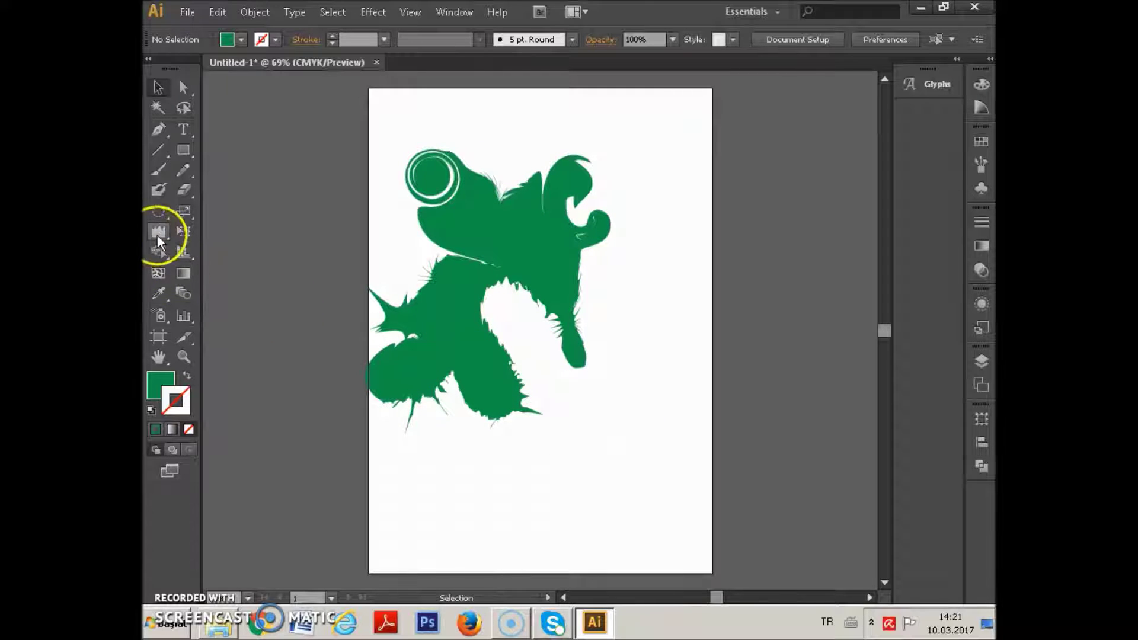
{"action": "left_click_drag", "start_coordinate": [158, 234], "coordinate": [217, 232]}
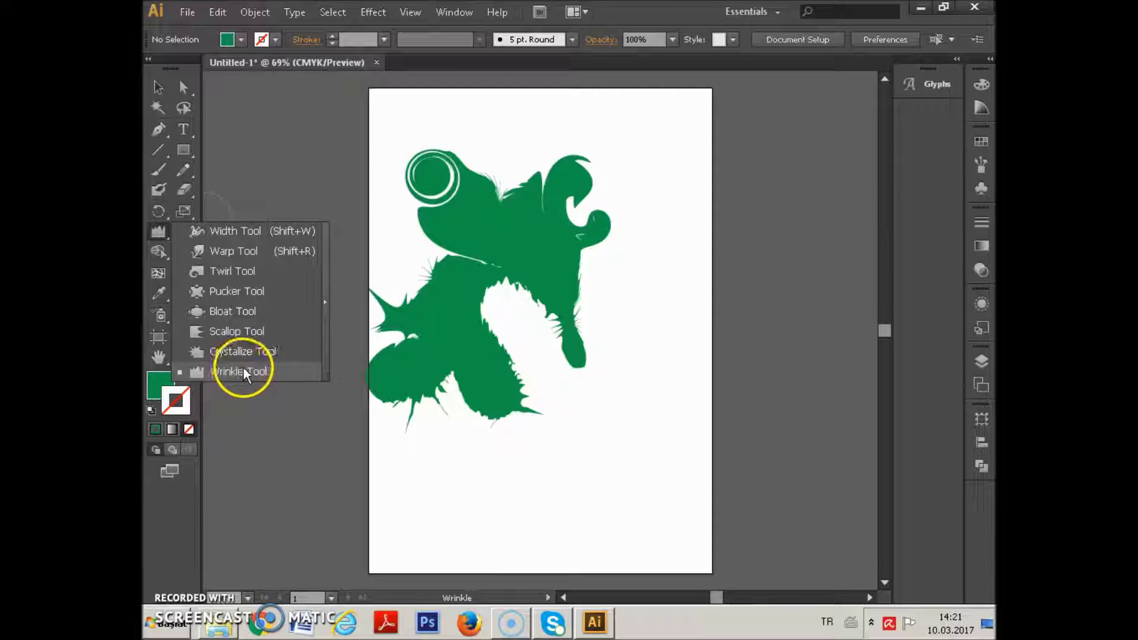
{"action": "left_click", "coordinate": [157, 90]}
{"action": "left_click", "coordinate": [478, 203]}
{"action": "left_click", "coordinate": [151, 88]}
{"action": "left_click_drag", "start_coordinate": [456, 177], "coordinate": [471, 197]}
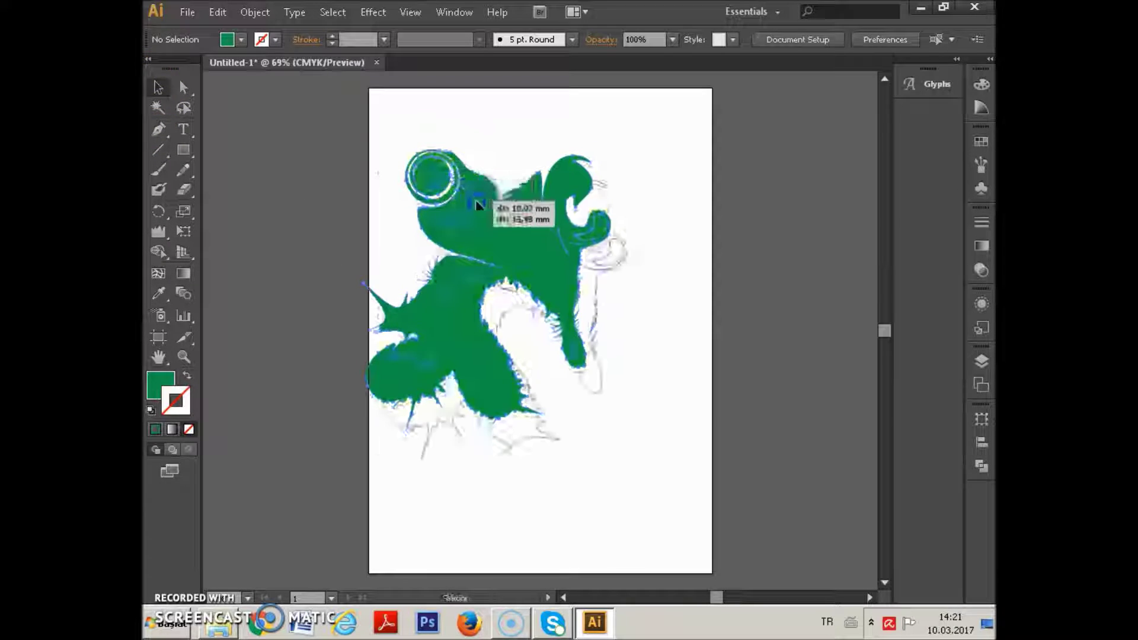
Delete the green blob and place the Penguenler.jpg photo on the artboard
{"action": "key", "text": "Delete"}
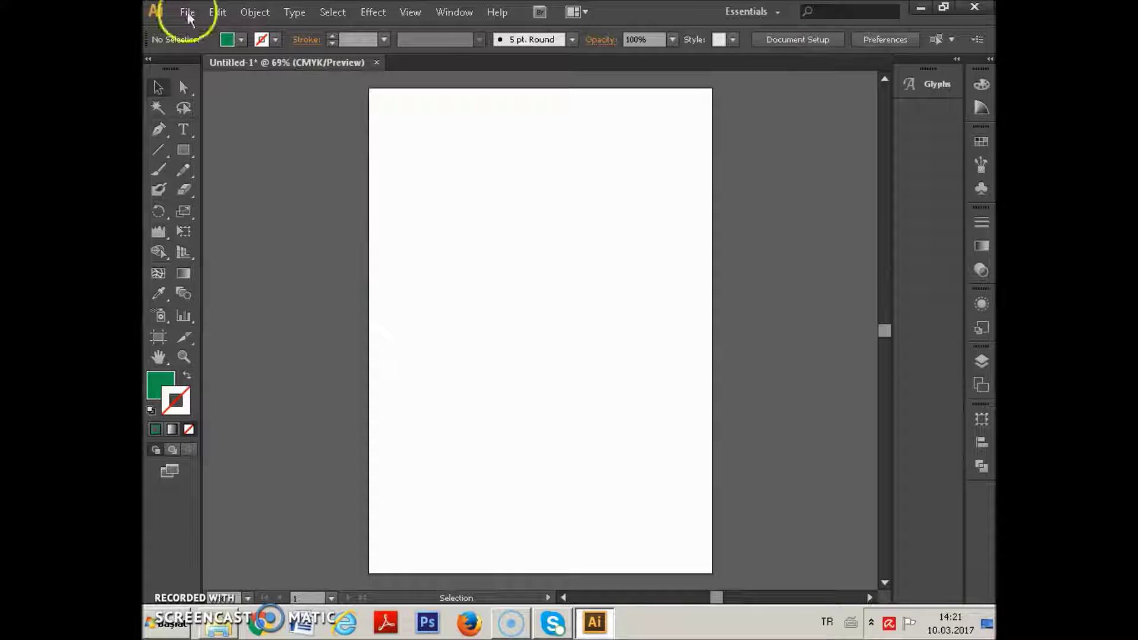
{"action": "left_click", "coordinate": [188, 12]}
{"action": "left_click", "coordinate": [205, 230]}
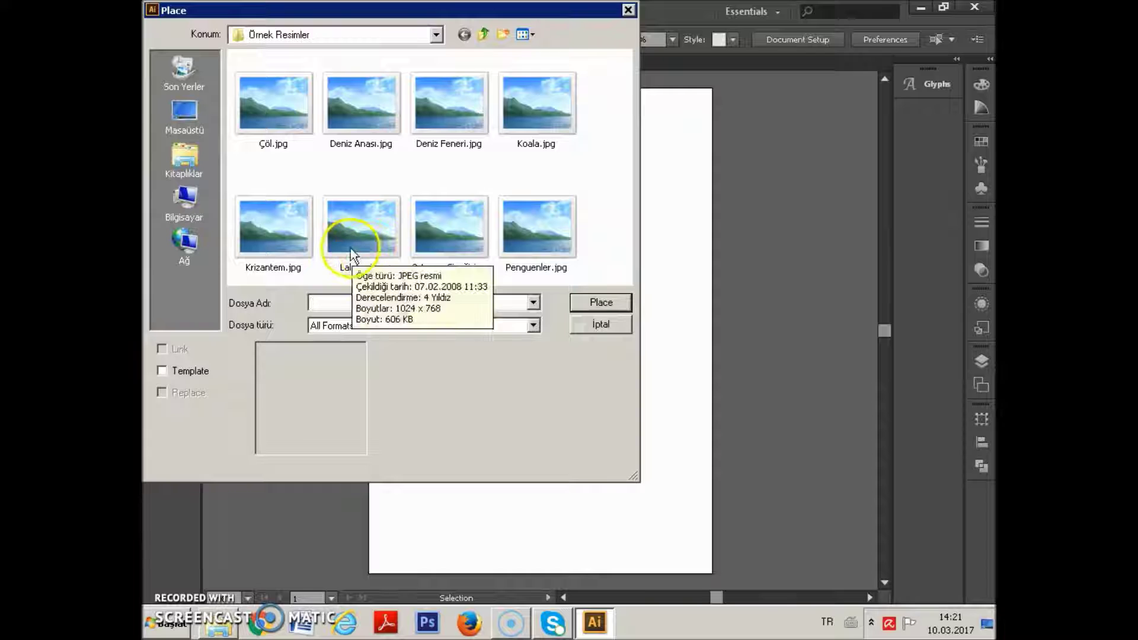
{"action": "left_click", "coordinate": [350, 247]}
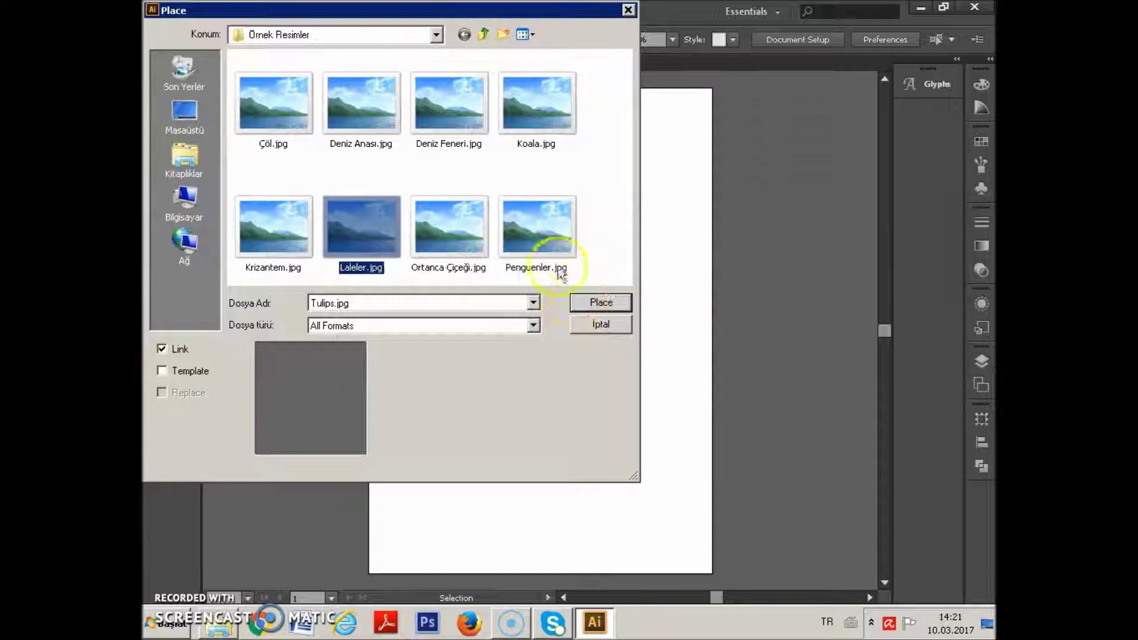
{"action": "left_click", "coordinate": [536, 237]}
{"action": "left_click", "coordinate": [600, 302]}
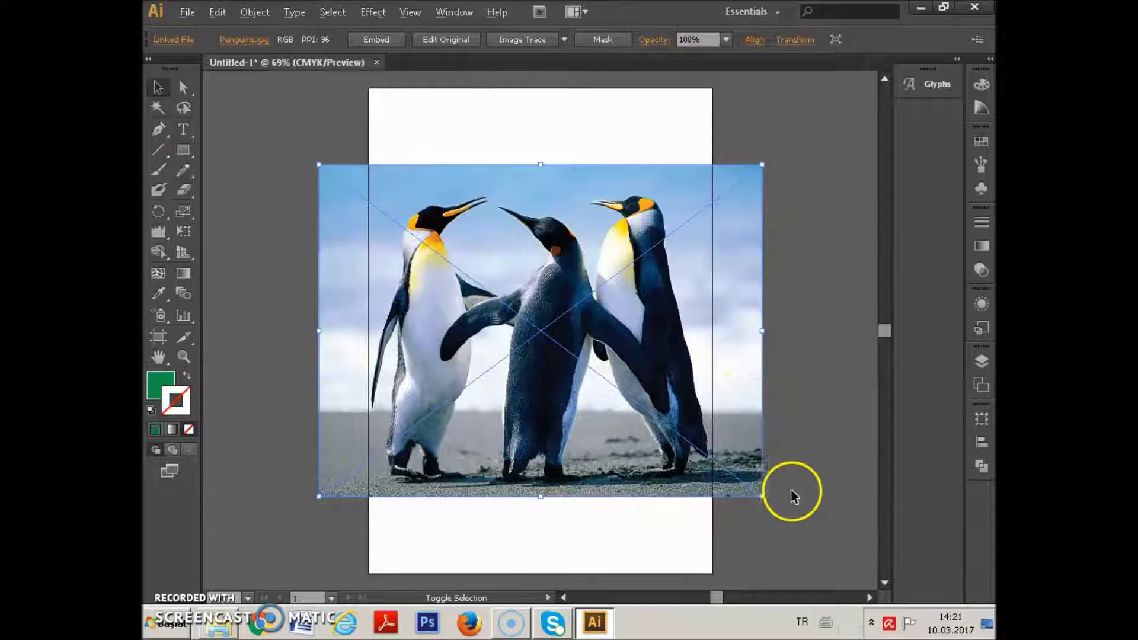
Shrink the penguin photo proportionally to fit the page, embed it, and zoom to 100%
{"action": "left_click_drag", "start_coordinate": [762, 496], "coordinate": [692, 455]}
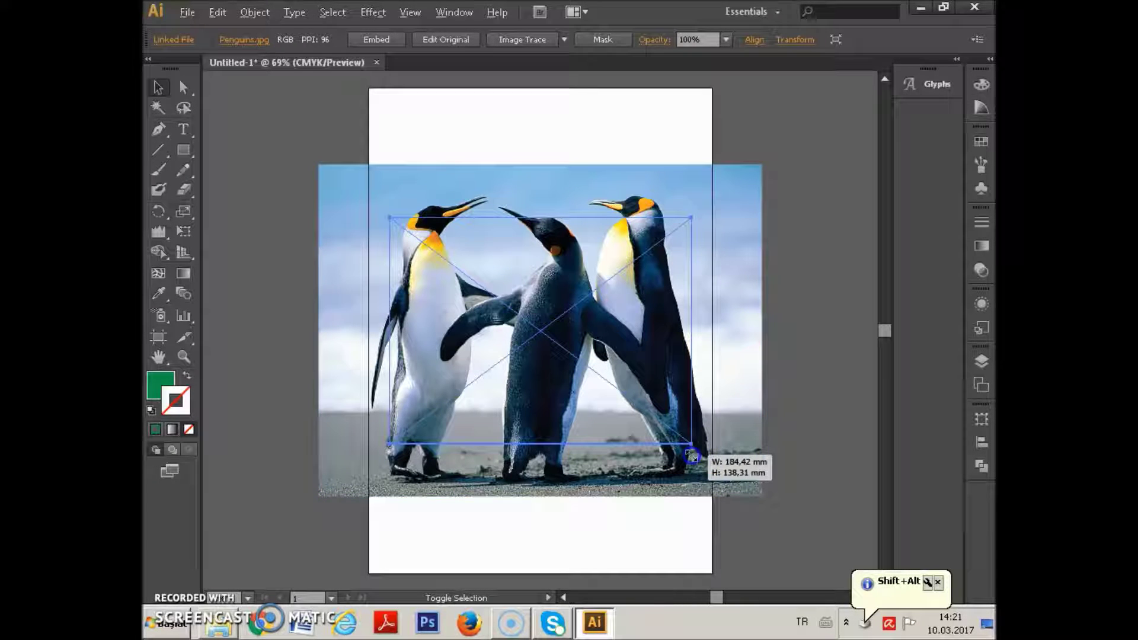
{"action": "left_click_drag", "start_coordinate": [691, 456], "coordinate": [686, 439]}
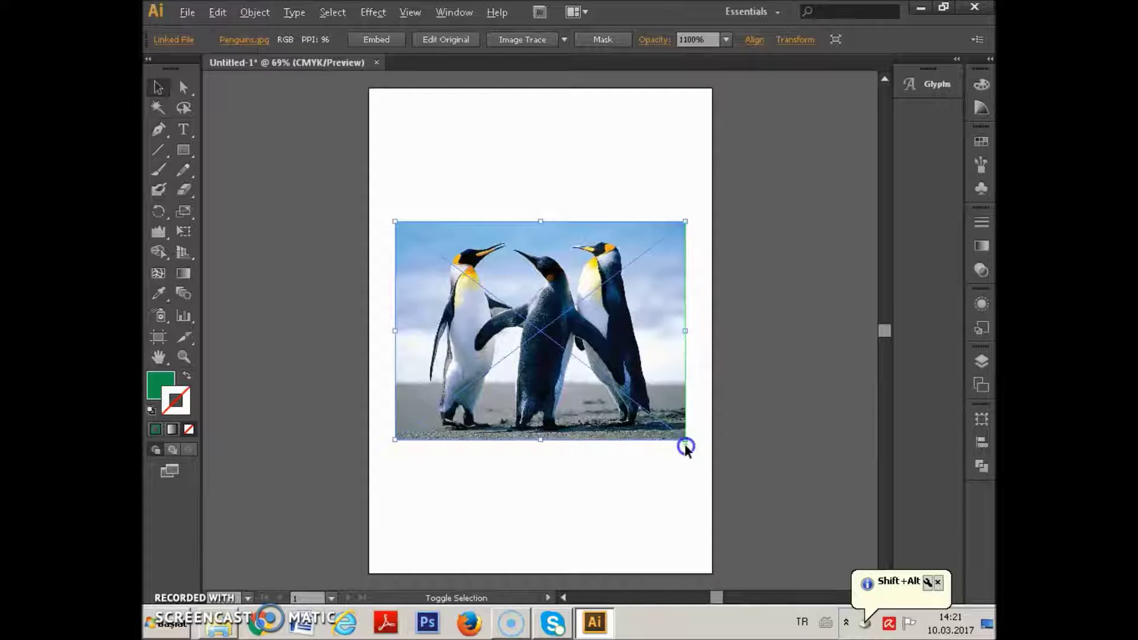
{"action": "left_click", "coordinate": [389, 39]}
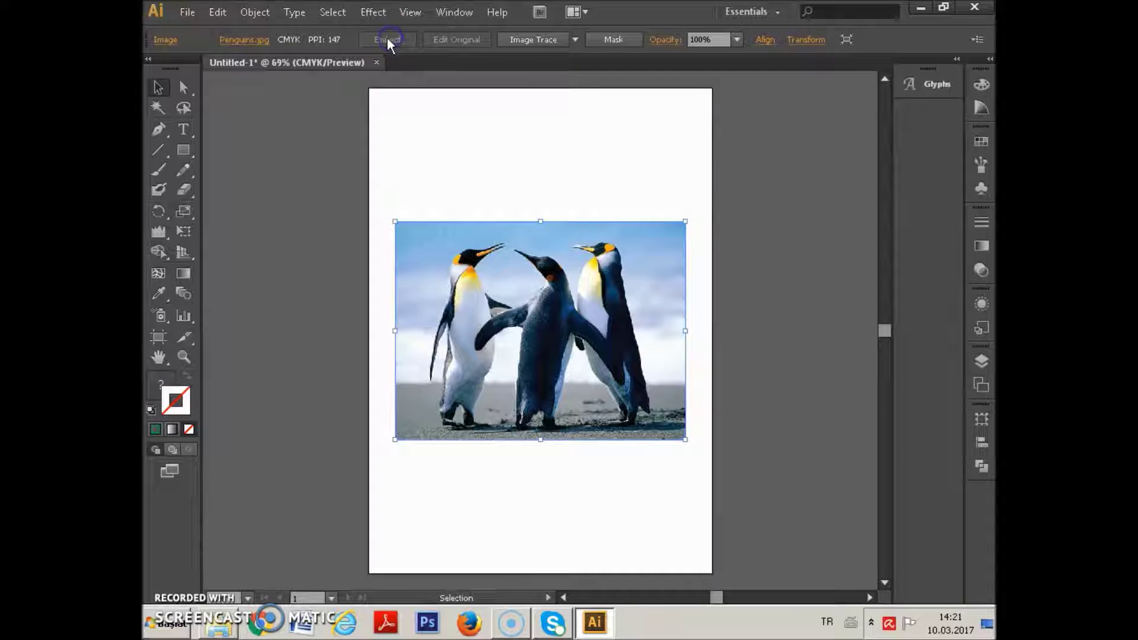
{"action": "left_click", "coordinate": [185, 355]}
{"action": "left_click", "coordinate": [539, 348]}
{"action": "left_click", "coordinate": [158, 87]}
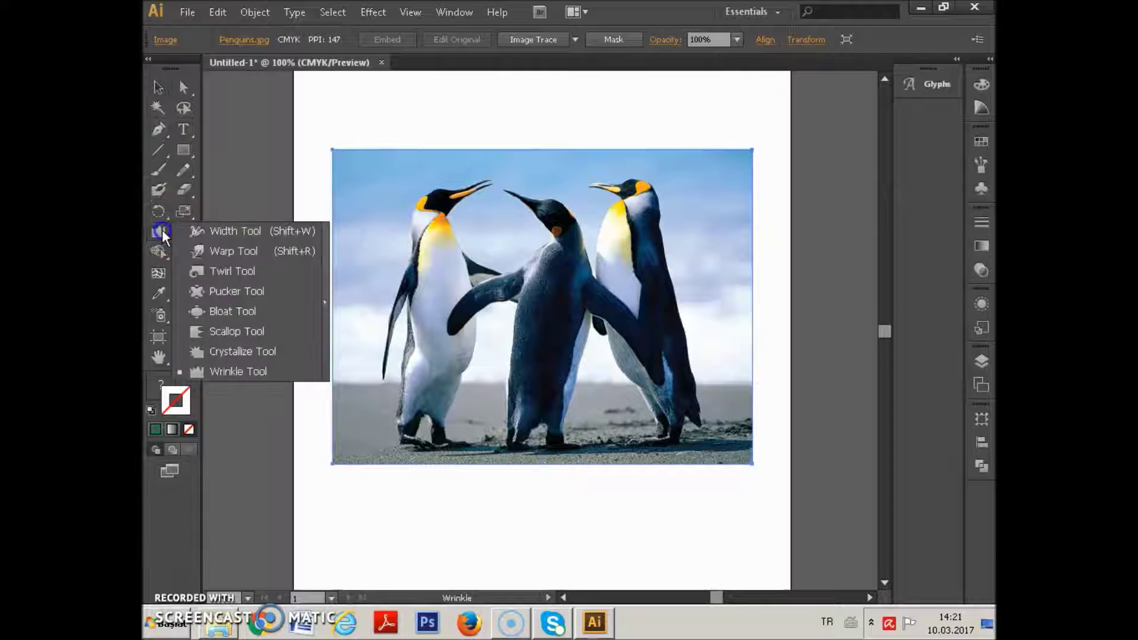
Warp the penguin photo: push in the left edge, dip the top edge twice, curve the lower-left bottom
{"action": "left_click_drag", "start_coordinate": [163, 229], "coordinate": [216, 251]}
{"action": "left_click_drag", "start_coordinate": [330, 243], "coordinate": [358, 244]}
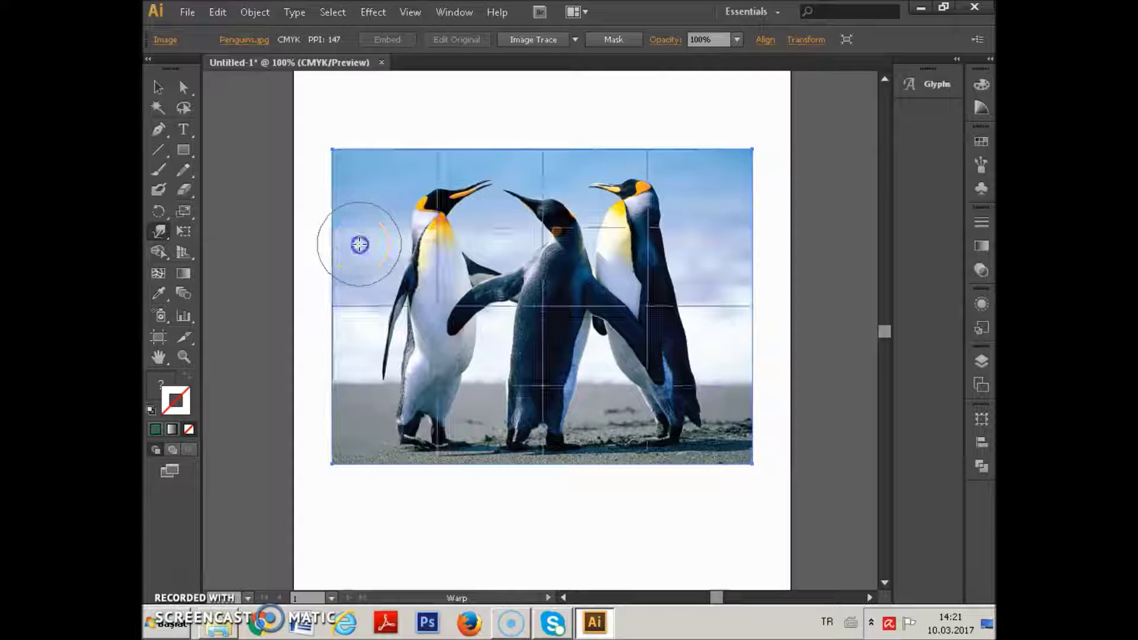
{"action": "mouse_move", "coordinate": [429, 117]}
{"action": "left_mouse_down"}
{"action": "mouse_move", "coordinate": [470, 362]}
{"action": "mouse_move", "coordinate": [583, 140]}
{"action": "mouse_move", "coordinate": [579, 223]}
{"action": "left_mouse_up"}
{"action": "left_click_drag", "start_coordinate": [528, 300], "coordinate": [477, 314]}
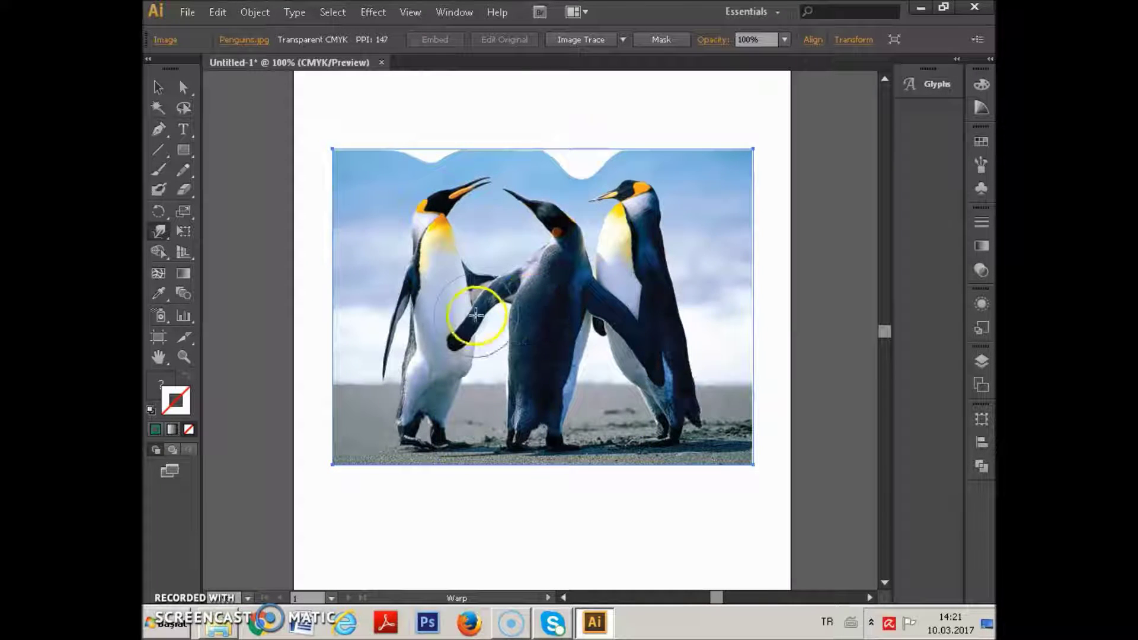
{"action": "mouse_move", "coordinate": [418, 454]}
{"action": "left_mouse_down"}
{"action": "mouse_move", "coordinate": [451, 342]}
{"action": "mouse_move", "coordinate": [455, 405]}
{"action": "mouse_move", "coordinate": [427, 406]}
{"action": "left_mouse_up"}
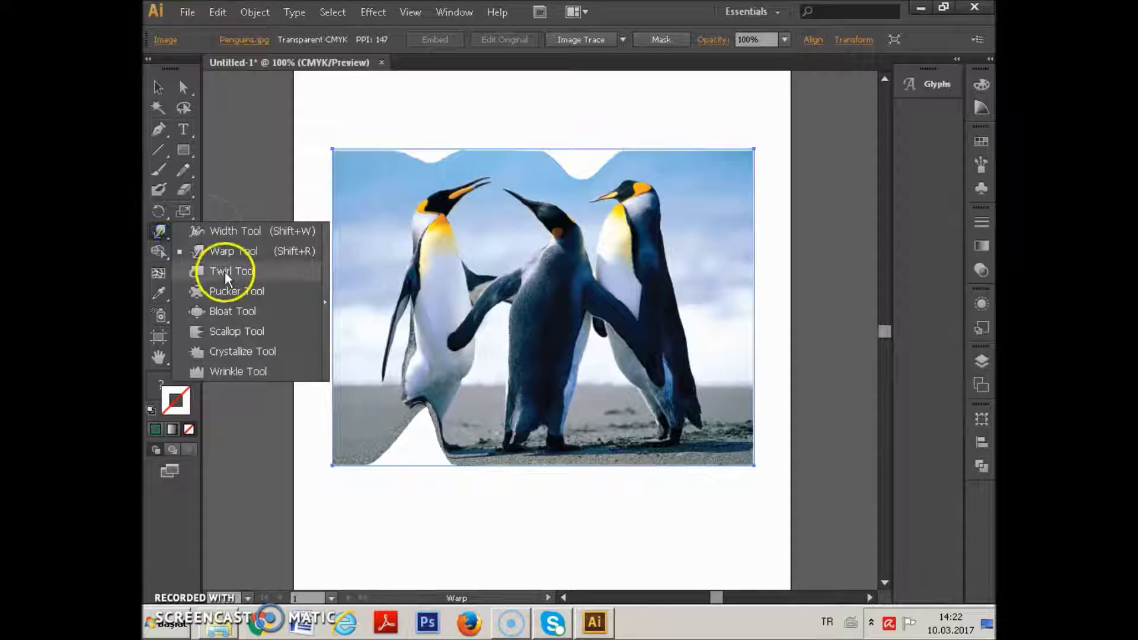
Twirl the penguin photo's top-left corner into a raised curl
{"action": "left_click_drag", "start_coordinate": [163, 239], "coordinate": [228, 269]}
{"action": "left_click", "coordinate": [353, 183]}
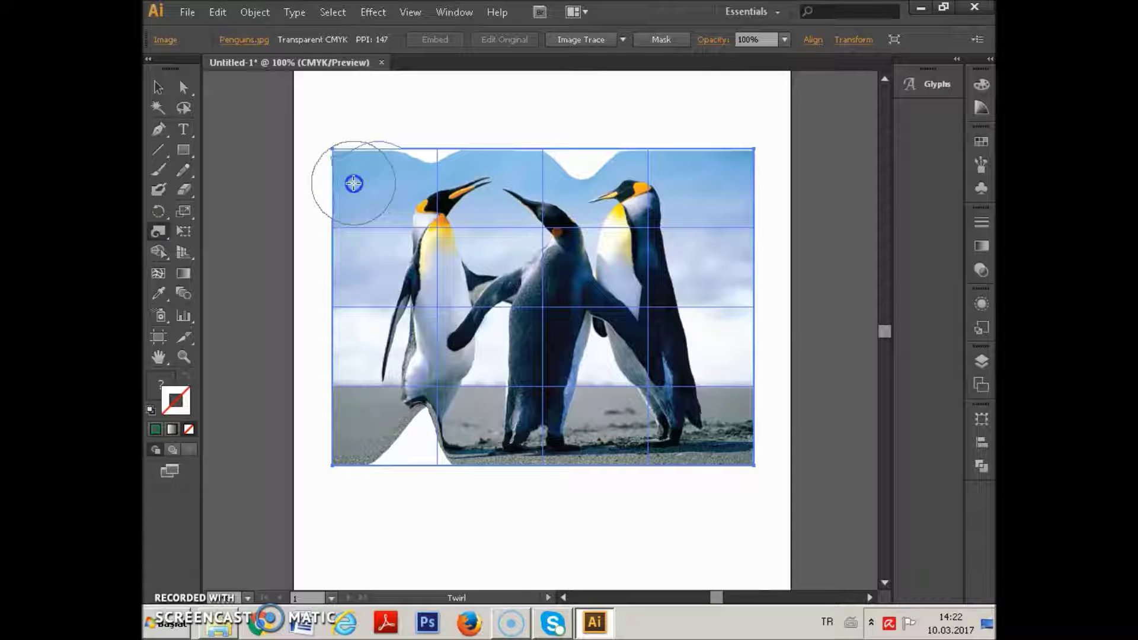
{"action": "left_click_drag", "start_coordinate": [345, 176], "coordinate": [371, 185]}
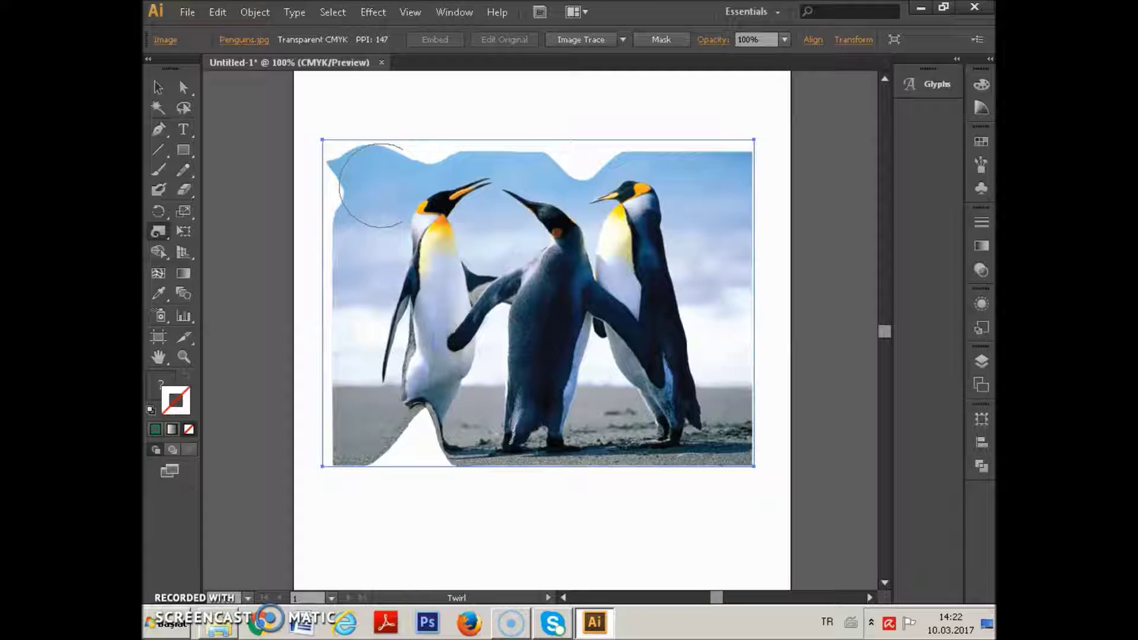
Pucker the photo's top edge inward above the middle penguin
{"action": "left_click", "coordinate": [161, 229]}
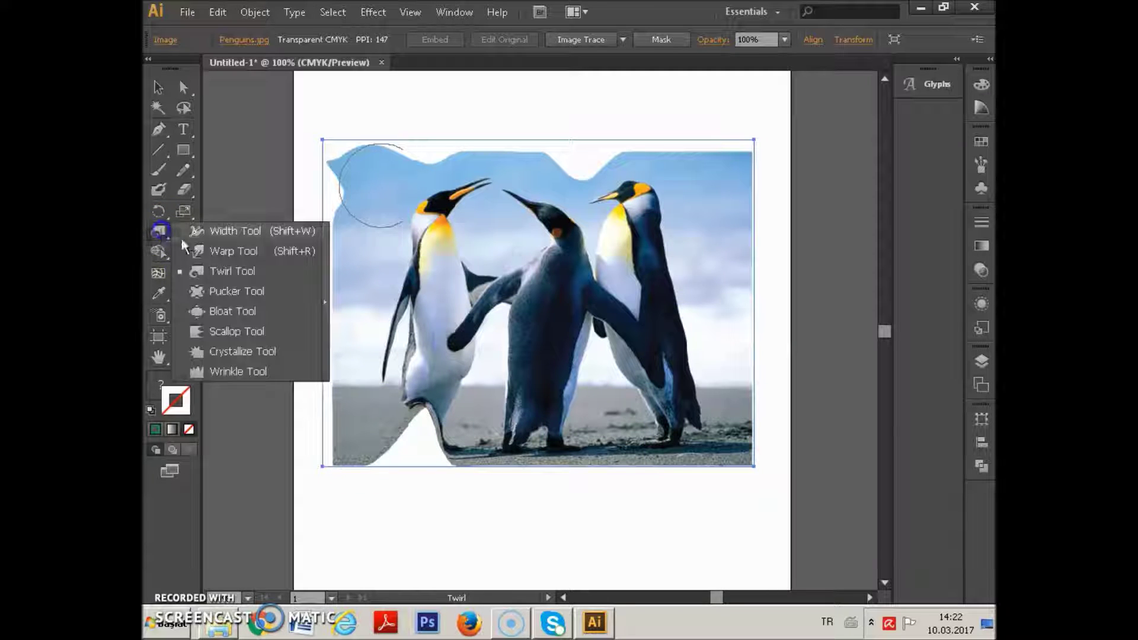
{"action": "left_click", "coordinate": [223, 293]}
{"action": "left_click_drag", "start_coordinate": [580, 196], "coordinate": [572, 239]}
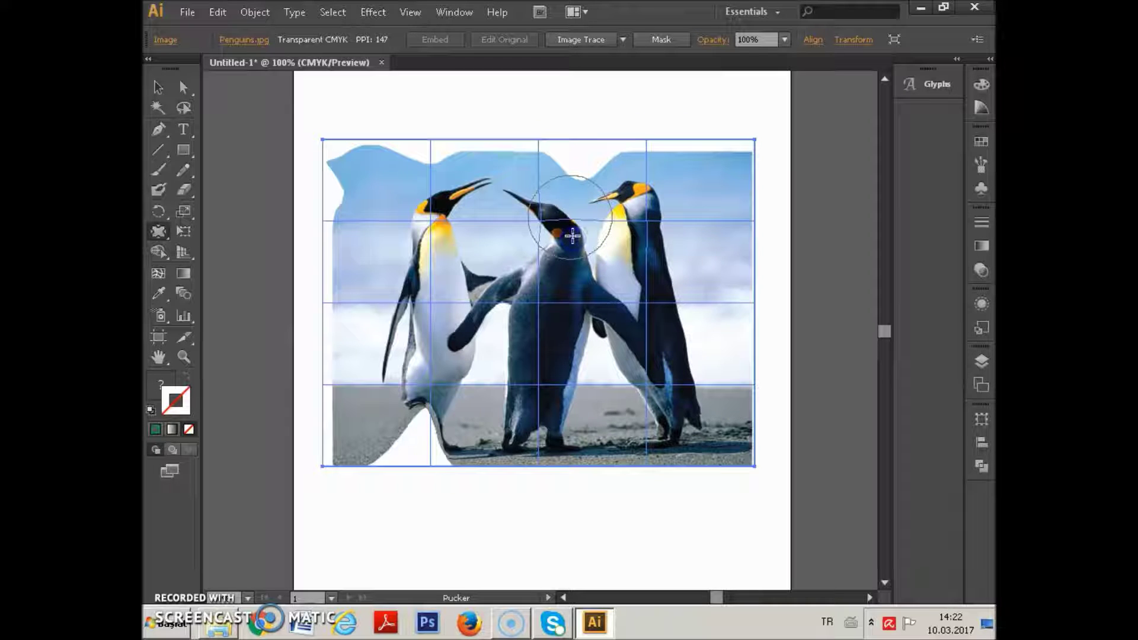
{"action": "left_click_drag", "start_coordinate": [572, 238], "coordinate": [571, 235]}
{"action": "left_click", "coordinate": [164, 232]}
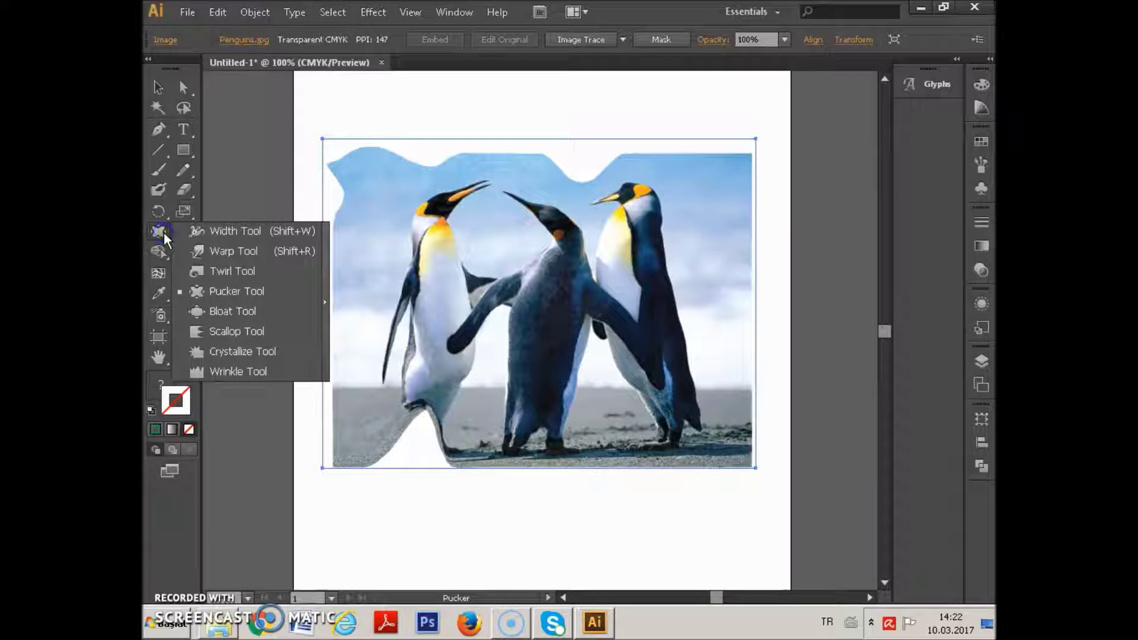
Wrinkle the penguin photo's left edge and the right and middle penguins
{"action": "left_click", "coordinate": [219, 379]}
{"action": "mouse_move", "coordinate": [326, 313]}
{"action": "left_mouse_down"}
{"action": "mouse_move", "coordinate": [354, 331]}
{"action": "mouse_move", "coordinate": [339, 475]}
{"action": "mouse_move", "coordinate": [355, 424]}
{"action": "mouse_move", "coordinate": [322, 355]}
{"action": "left_mouse_up"}
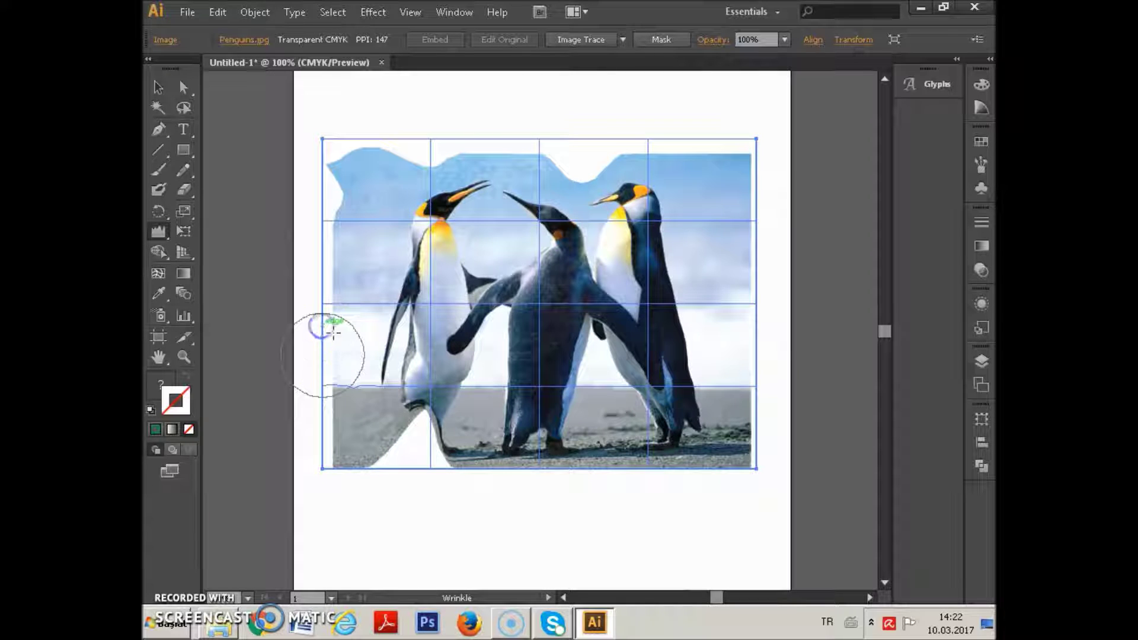
{"action": "left_click", "coordinate": [665, 320]}
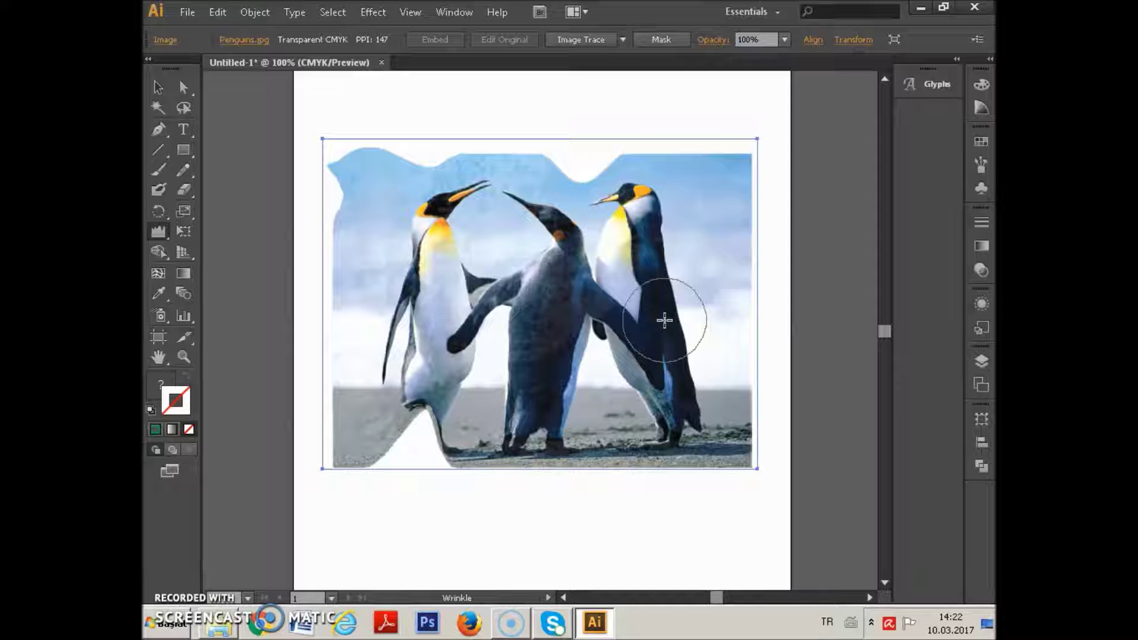
{"action": "left_click", "coordinate": [664, 320]}
{"action": "left_click", "coordinate": [488, 356]}
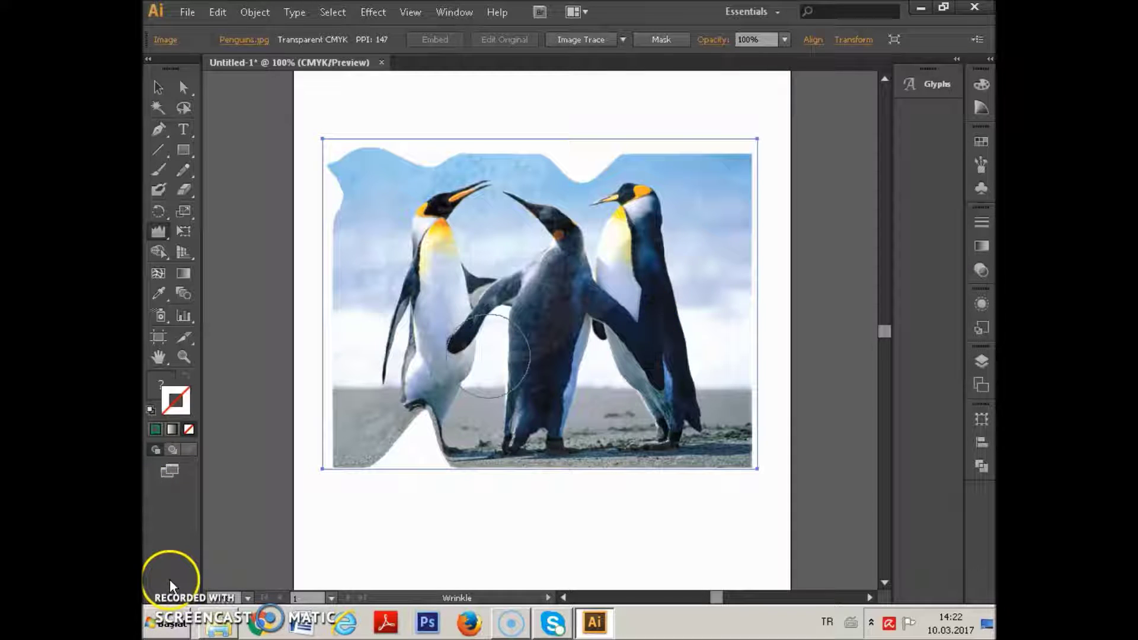